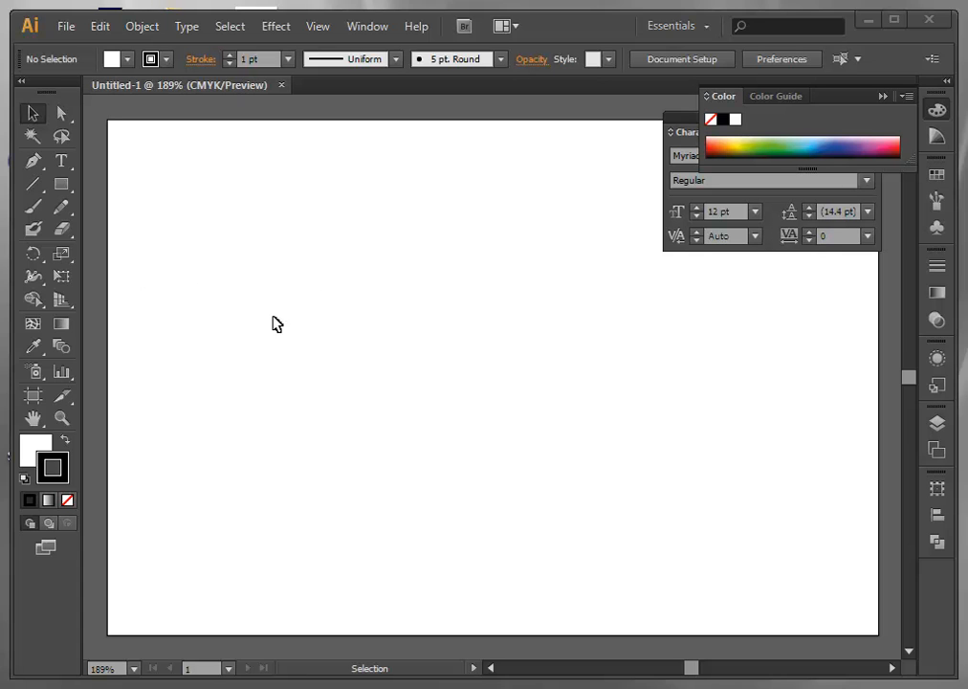
Draw an open half-petal curve bulging outward on one side with the Pen tool, using no fill and a 1 pt black stroke.
click(33, 160)
click(35, 446)
click(67, 500)
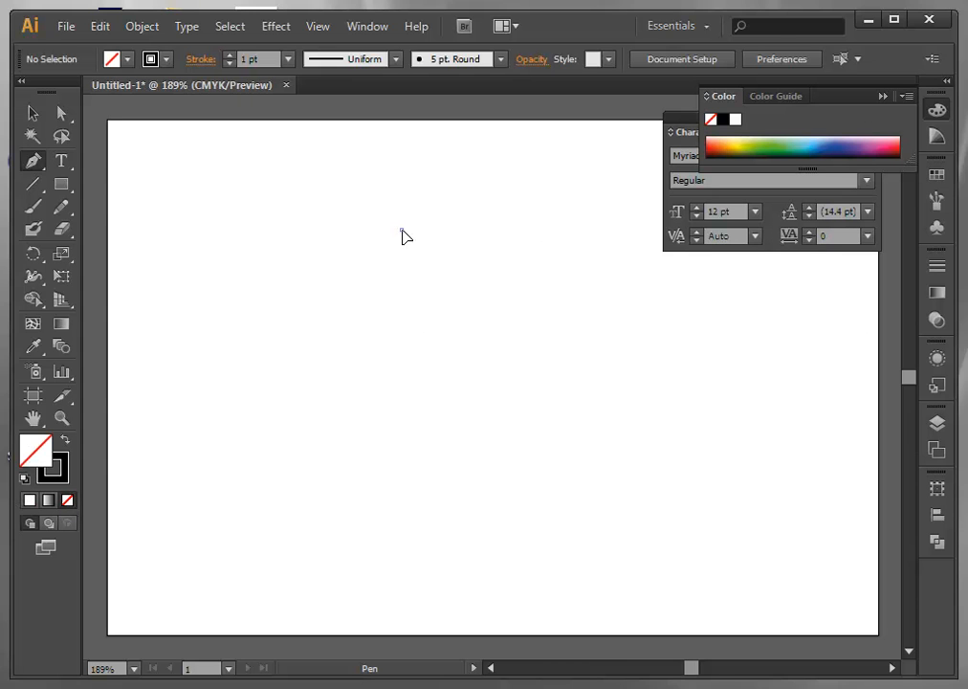
click(402, 230)
click(402, 297)
drag(402, 296, 446, 330)
click(34, 113)
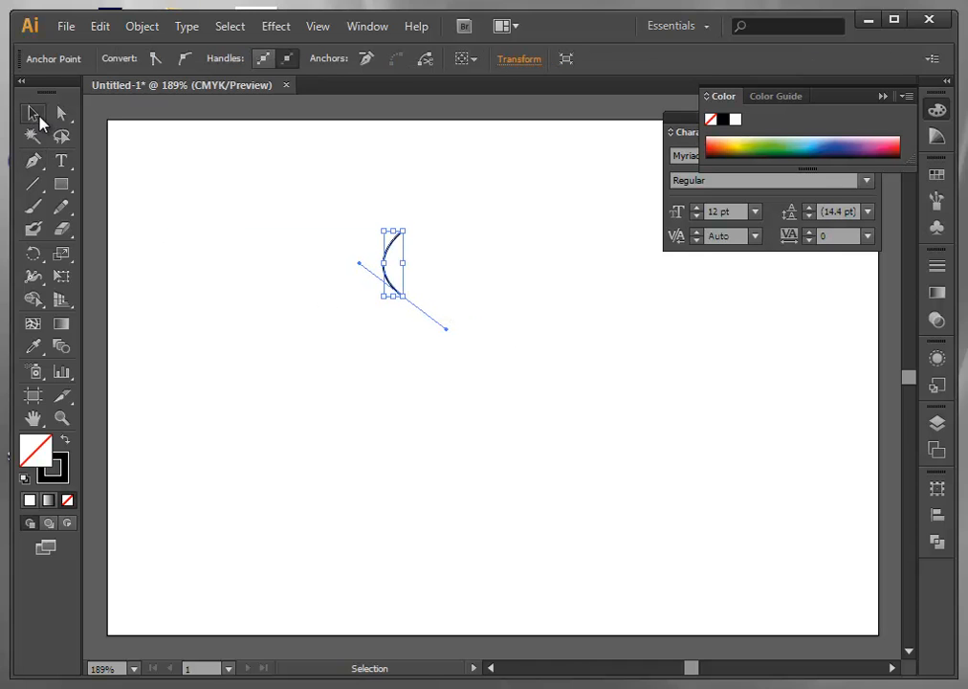
click(269, 347)
Copy the half-petal curve and paste a duplicate onto the artboard.
click(398, 295)
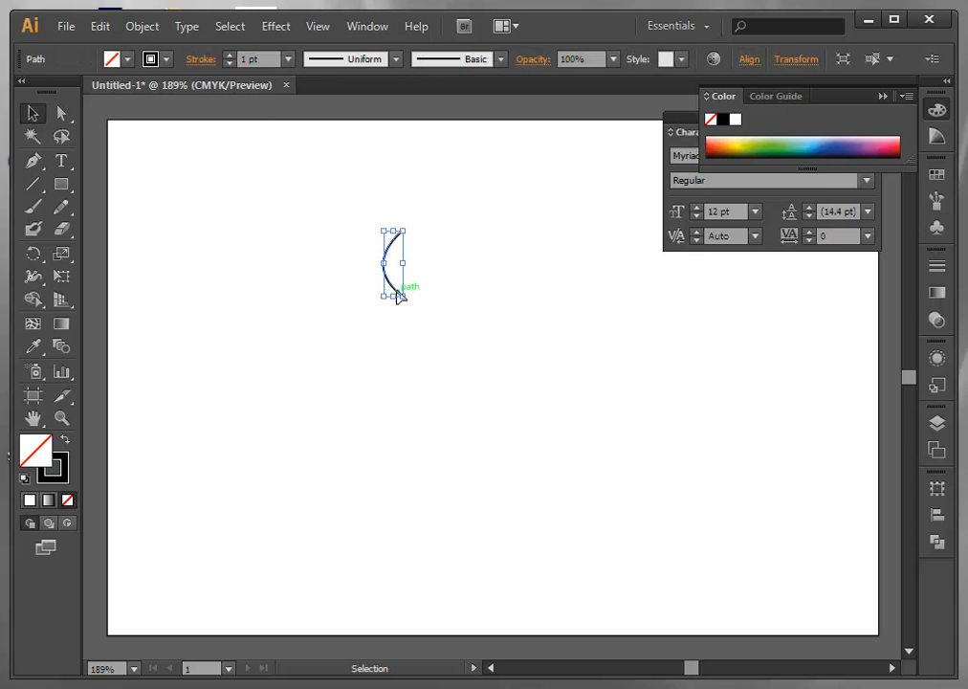
key(a)
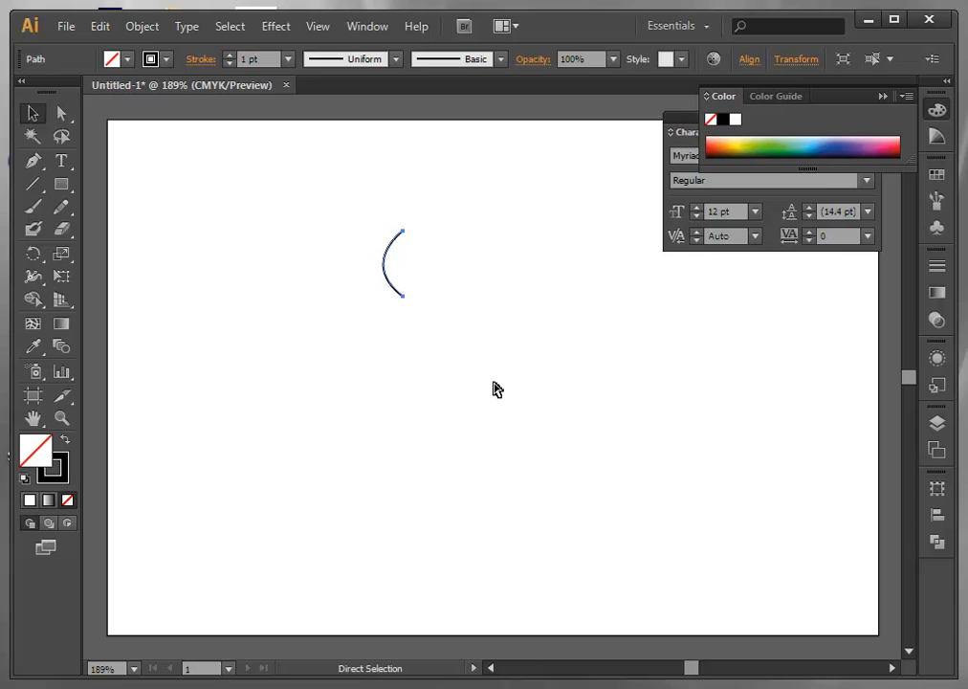
key(ctrl+v)
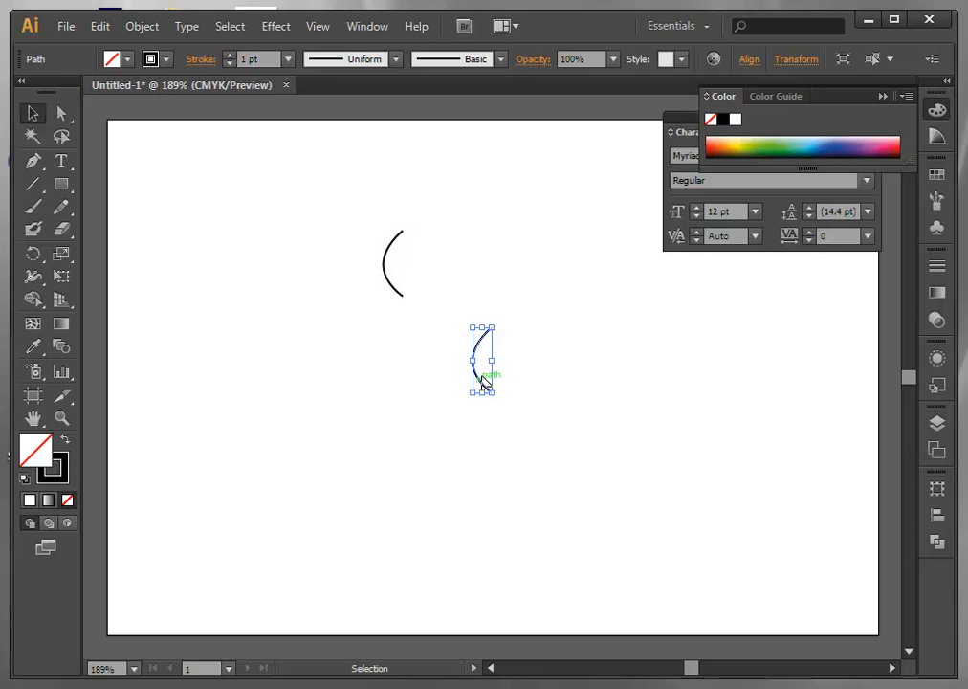
Reflect the pasted curve across the vertical axis and move it against the original so their ends meet in a petal outline.
right_click(480, 377)
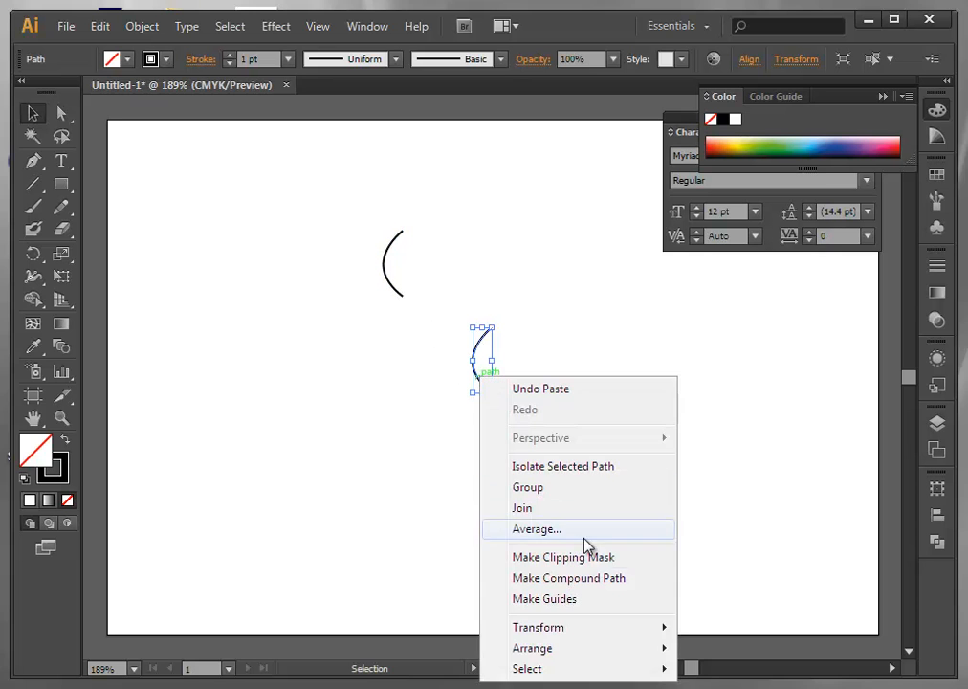
mouse_move(609, 631)
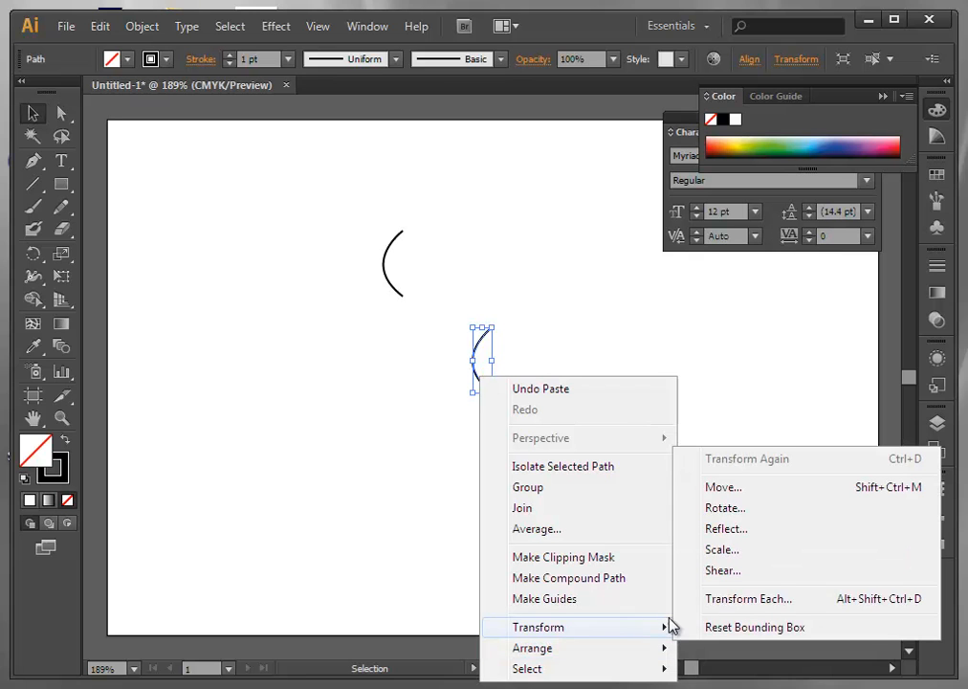
click(807, 531)
click(626, 486)
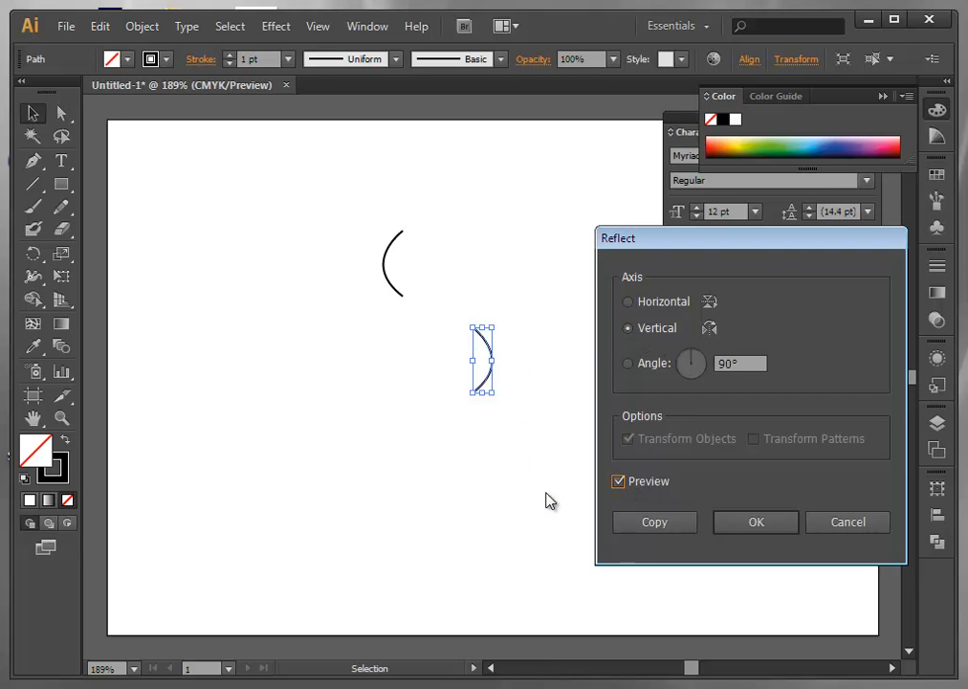
click(784, 529)
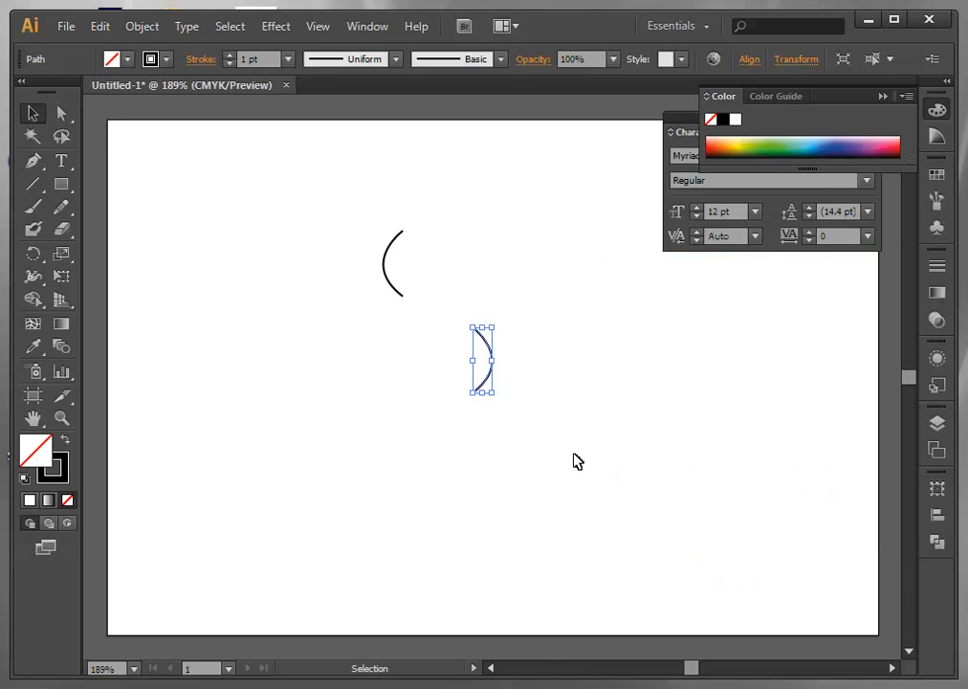
drag(485, 385, 419, 289)
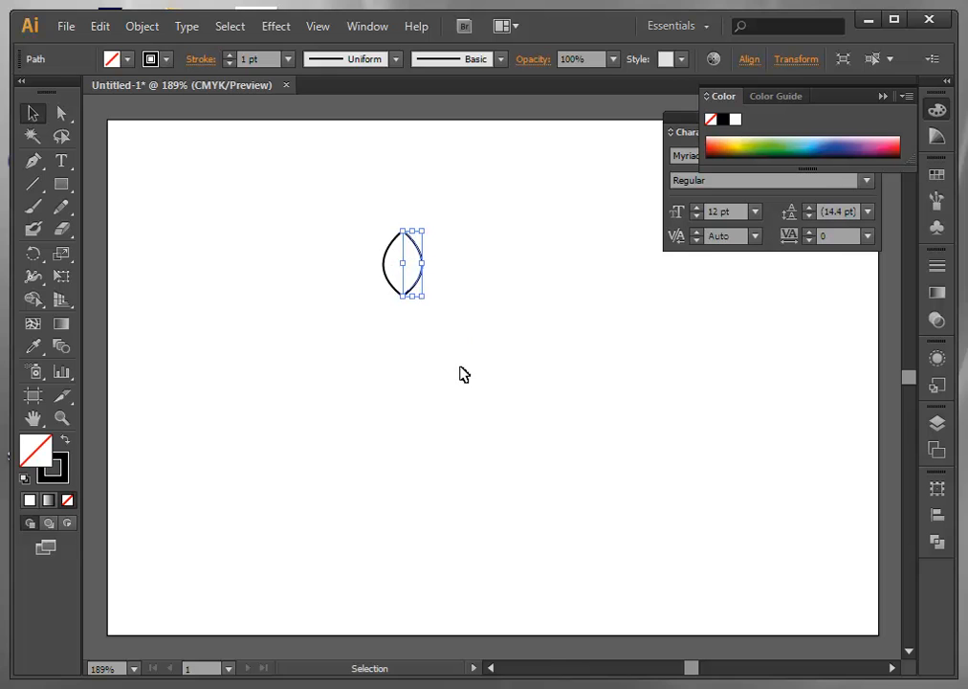
click(469, 374)
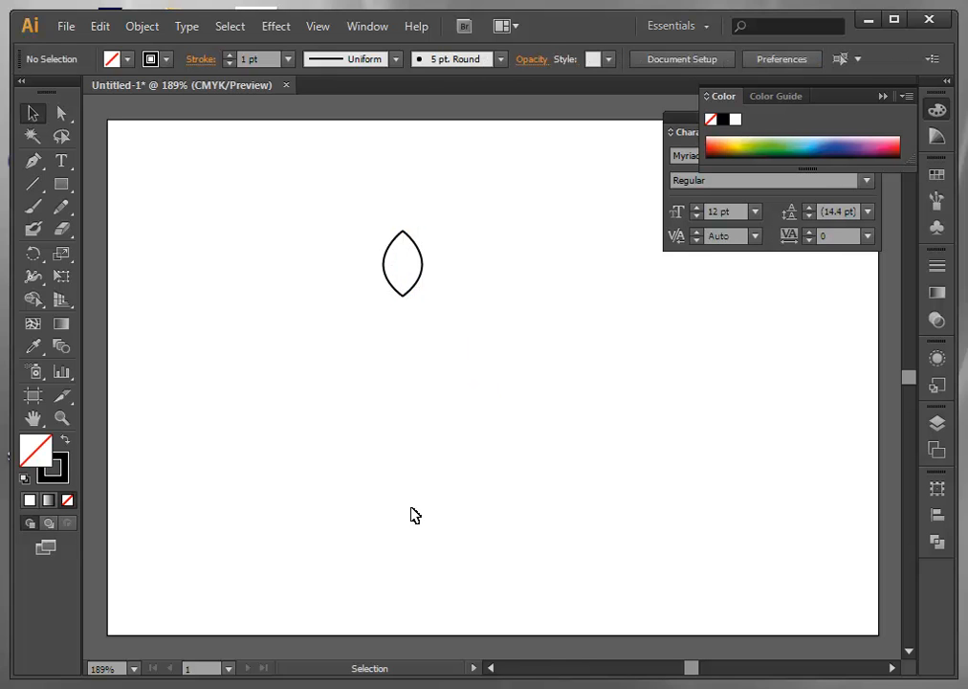
Join the two curves at the petal's upper and lower end anchor points to make a closed shape.
click(62, 115)
drag(382, 211, 417, 238)
right_click(402, 235)
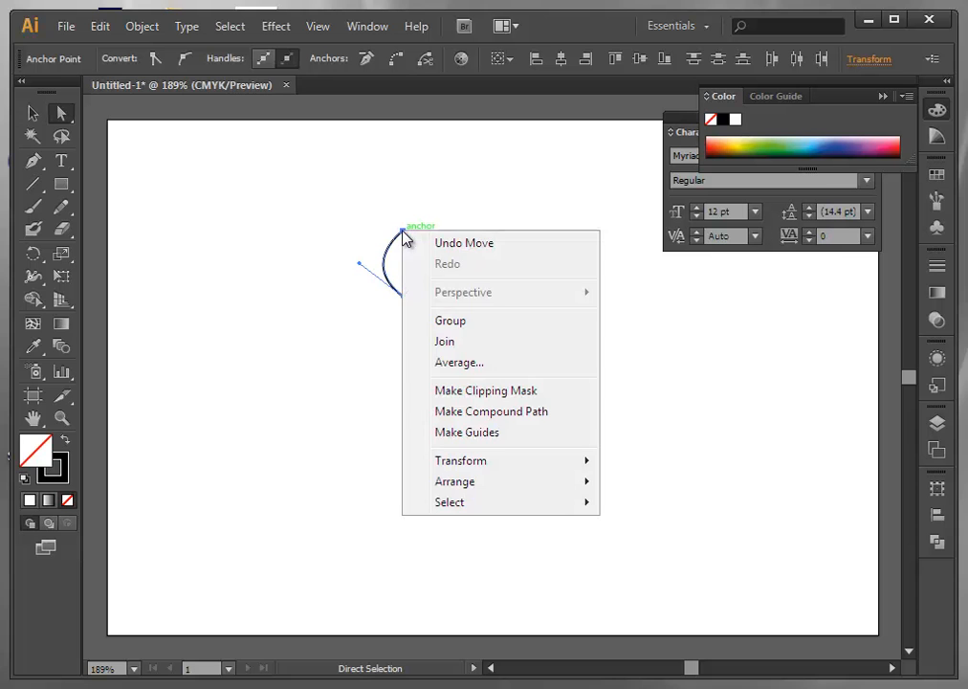
click(510, 342)
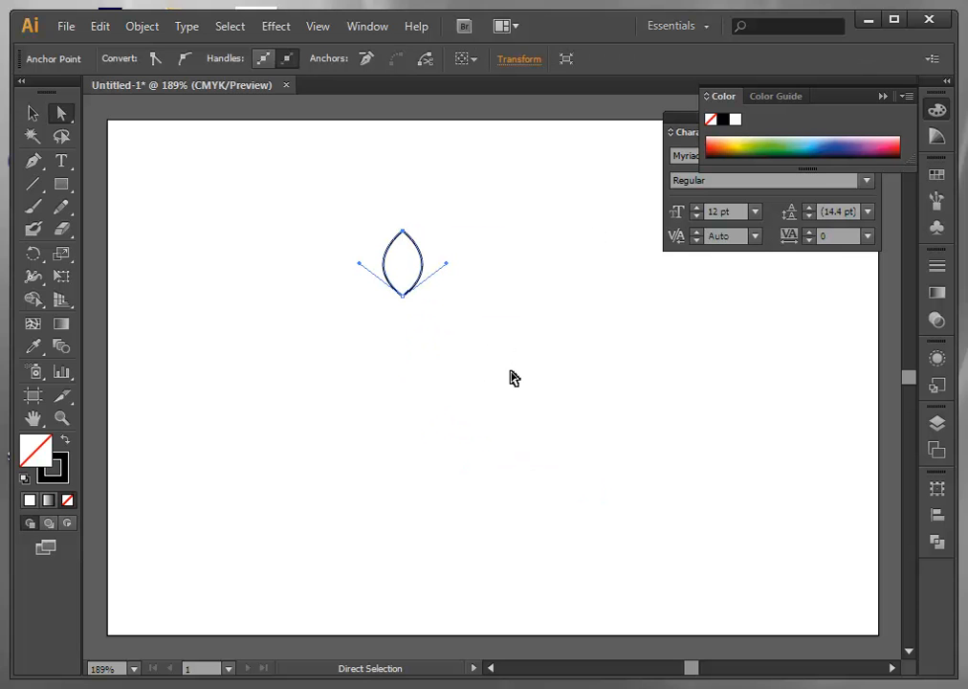
click(512, 375)
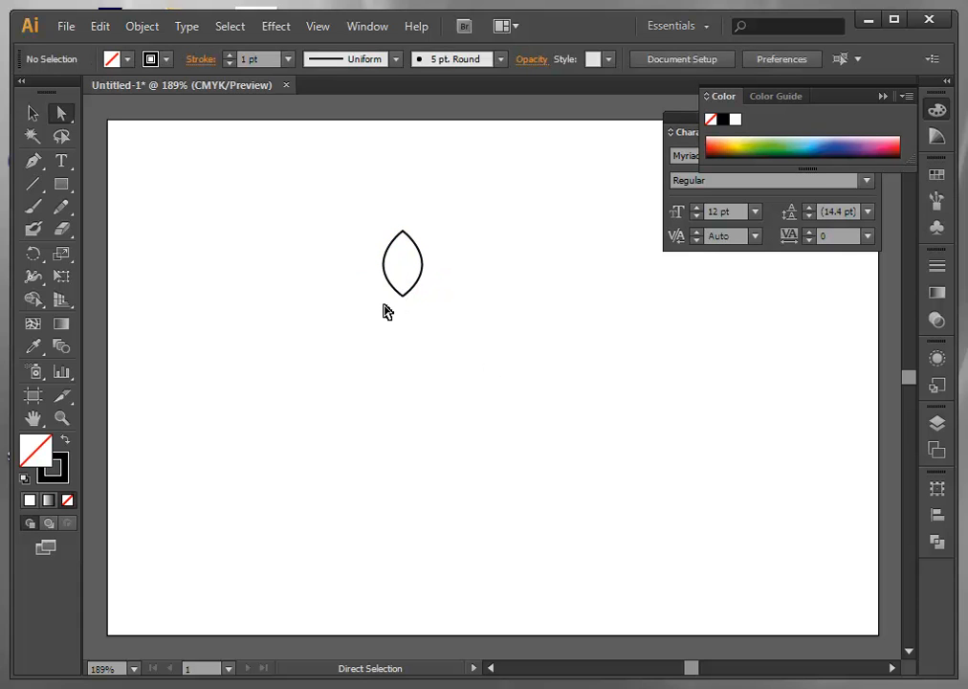
drag(384, 306, 427, 291)
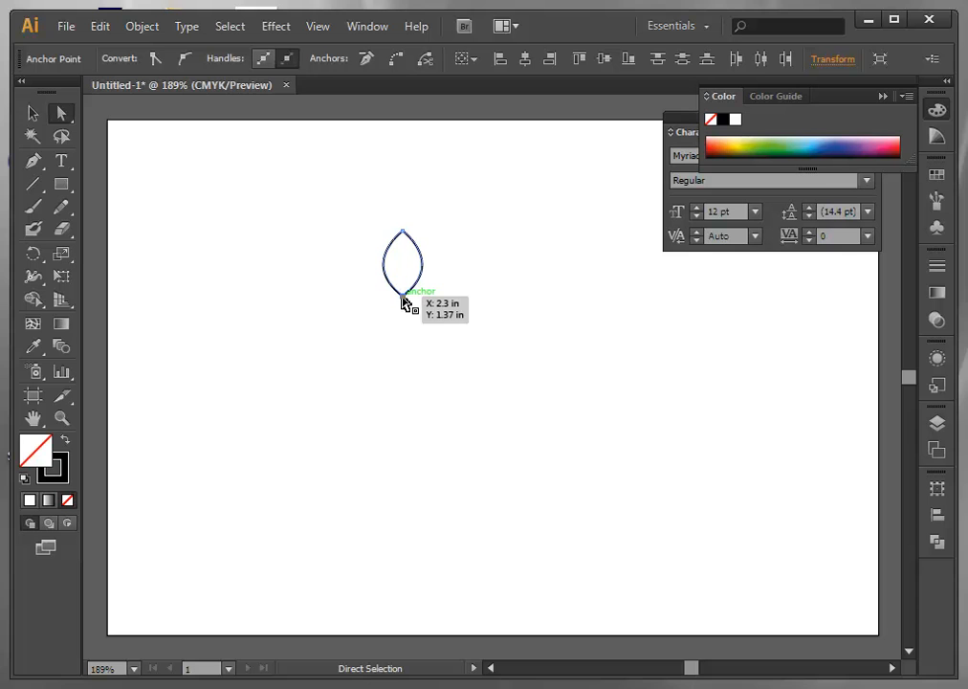
right_click(403, 301)
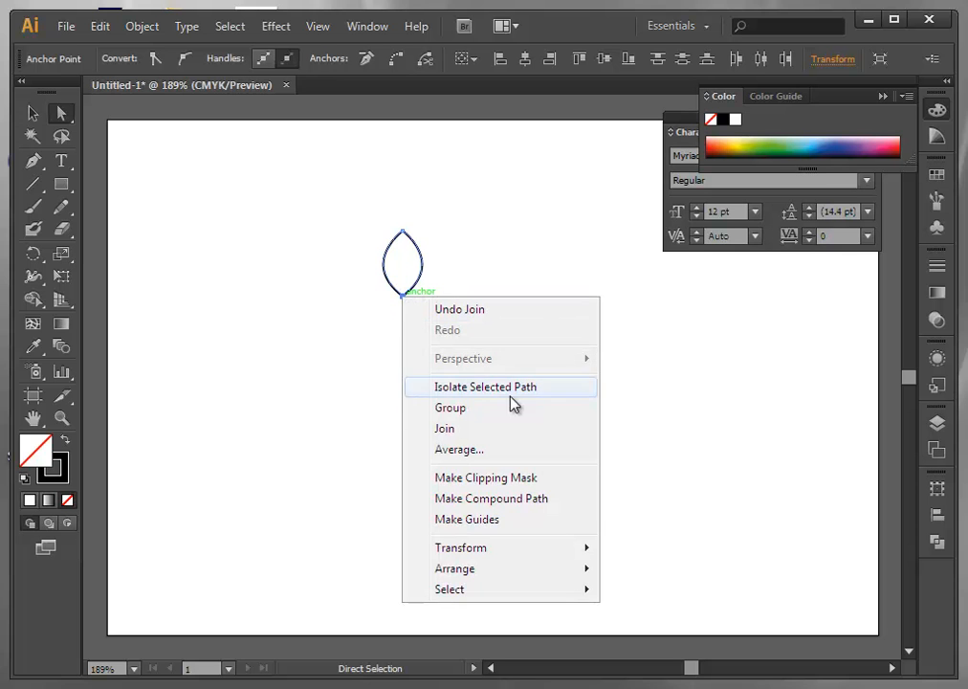
click(526, 436)
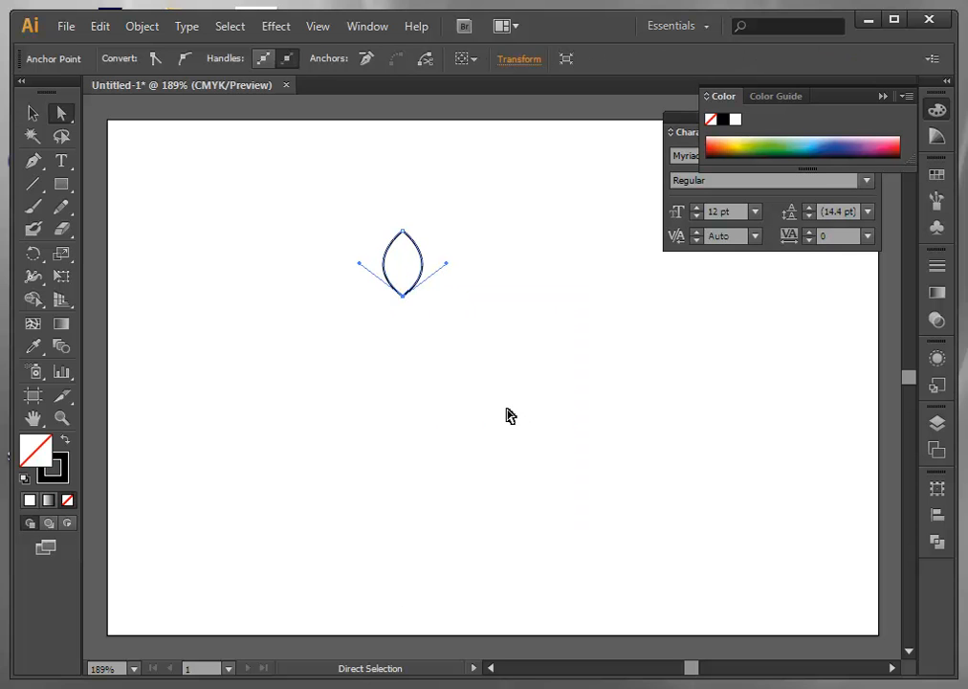
click(430, 387)
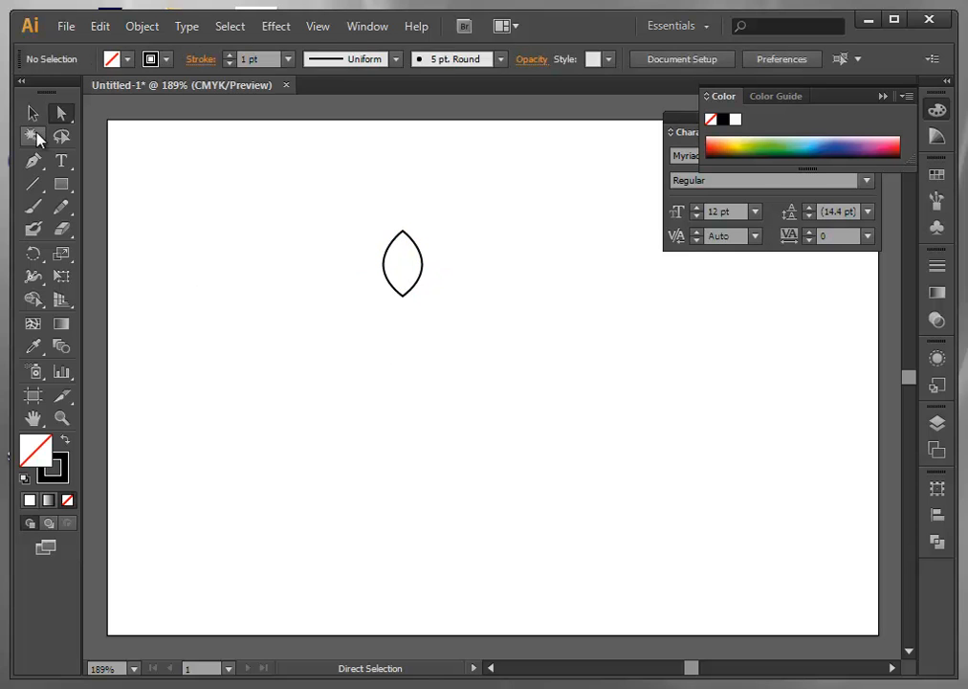
Move the petal slightly aside and rotate a copy of it clockwise around its lower tip by about a sixth of a turn.
click(33, 113)
drag(408, 298, 371, 288)
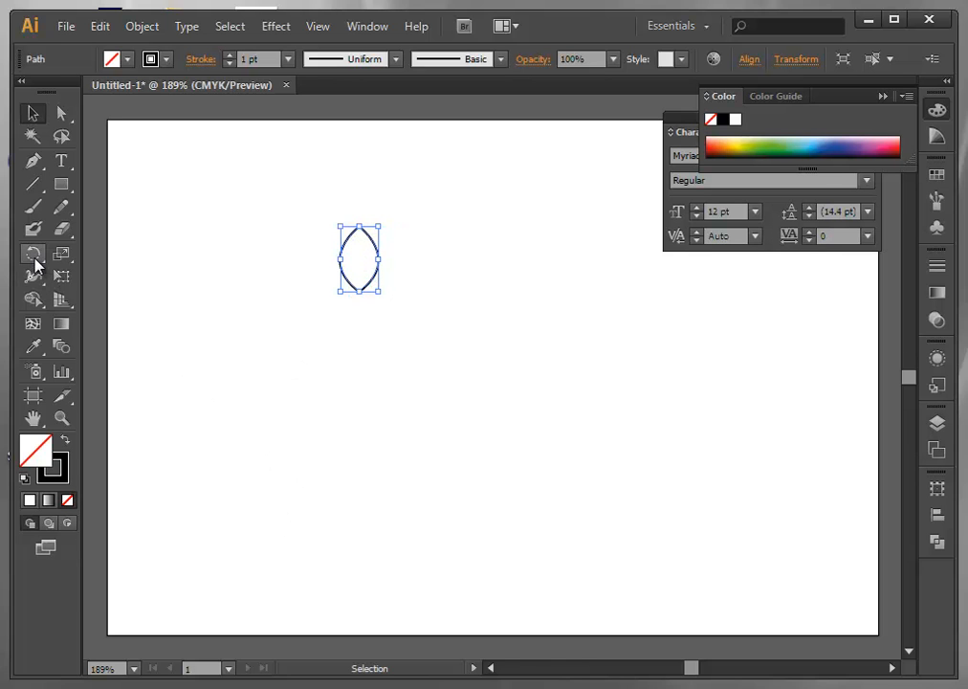
click(33, 255)
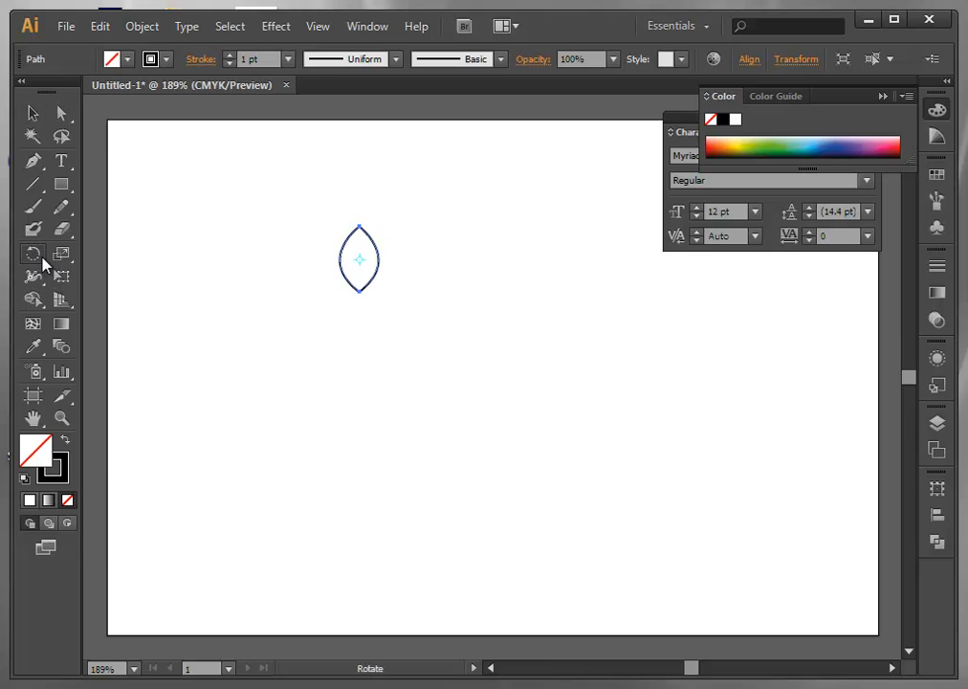
click(361, 292)
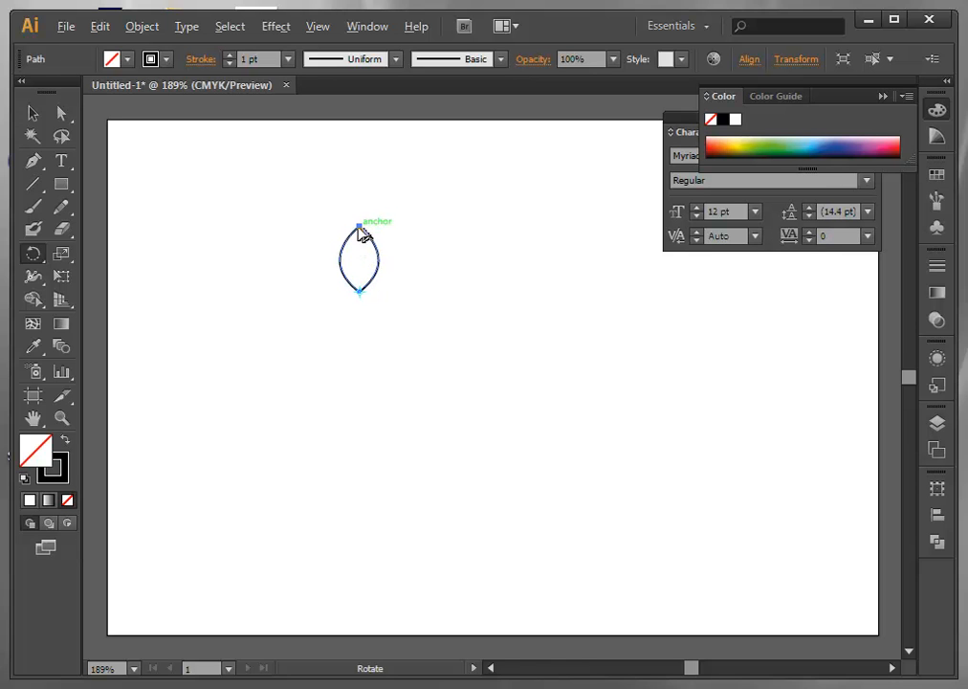
drag(362, 228, 427, 252)
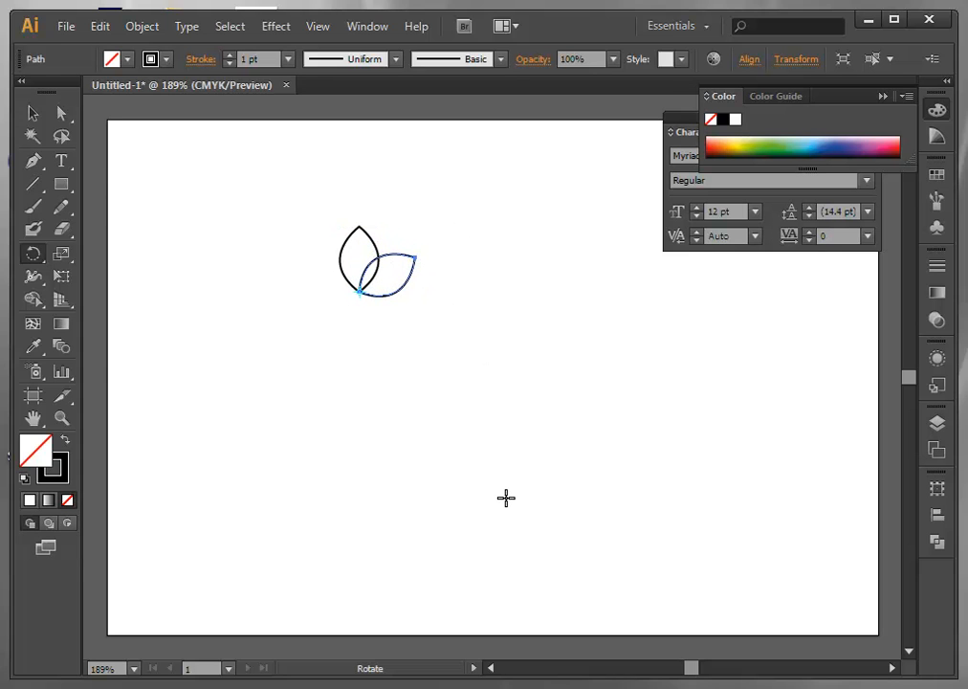
Repeat the rotated petal copy four more times around the shared tip to complete a six-petal flower.
key(v)
key(ctrl+d)
key(ctrl+d)
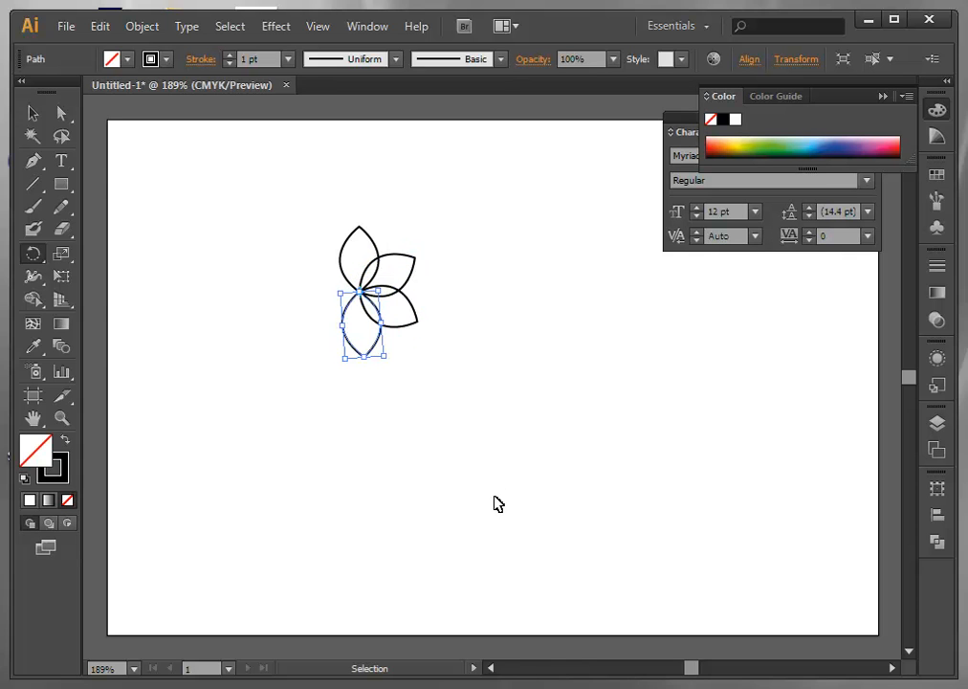
key(ctrl+d)
key(ctrl+d)
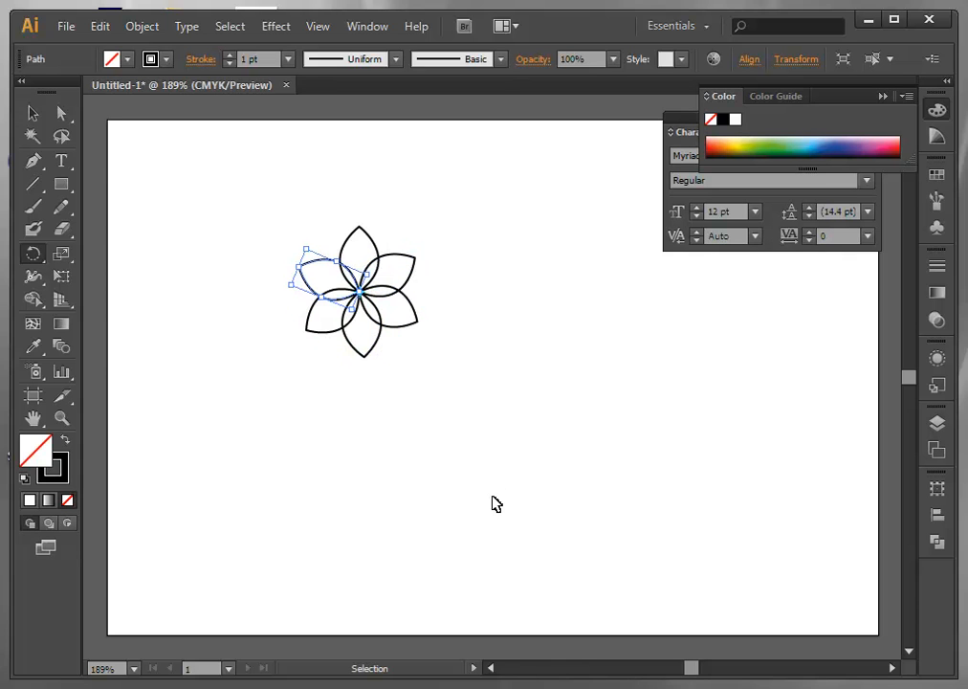
key(r)
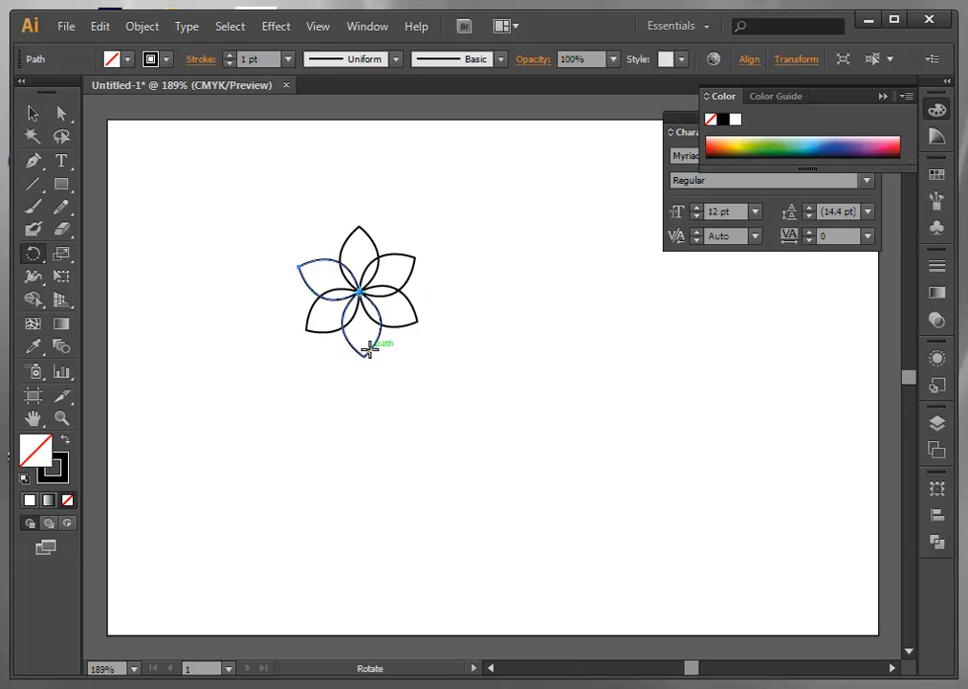
click(34, 114)
click(235, 263)
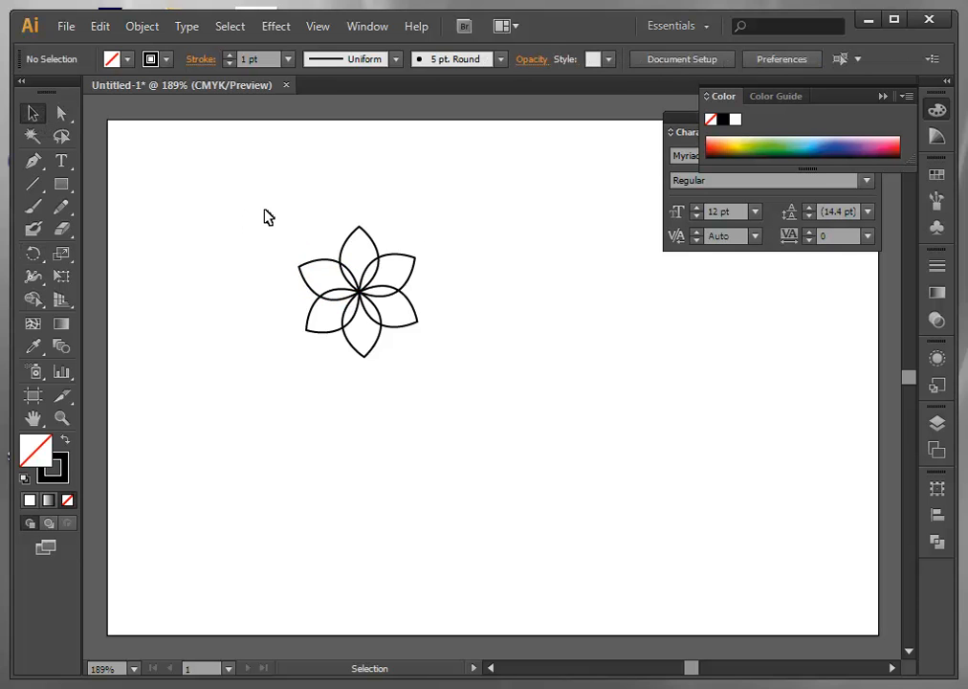
Enlarge the whole flower to more than twice its size and move it to the middle of the artboard.
drag(300, 212, 547, 444)
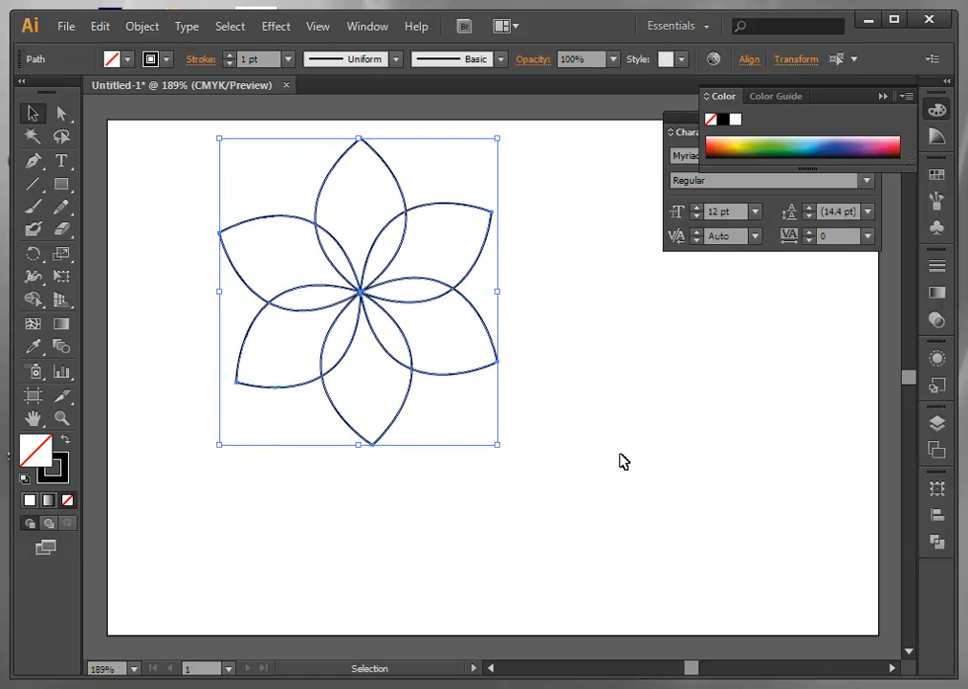
click(623, 461)
drag(203, 135, 559, 451)
drag(440, 381, 557, 435)
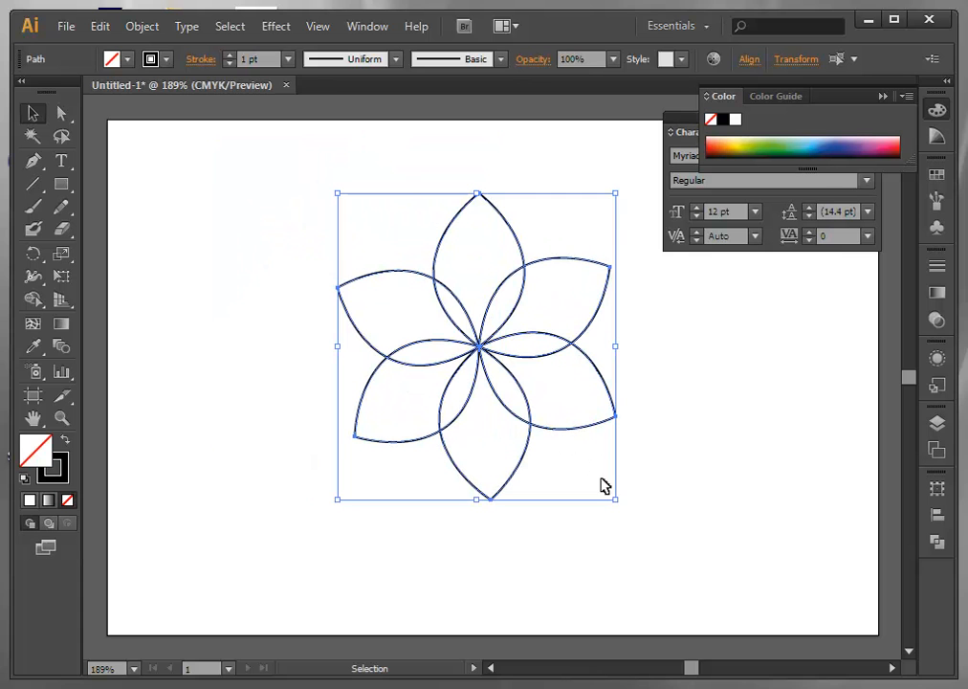
click(670, 537)
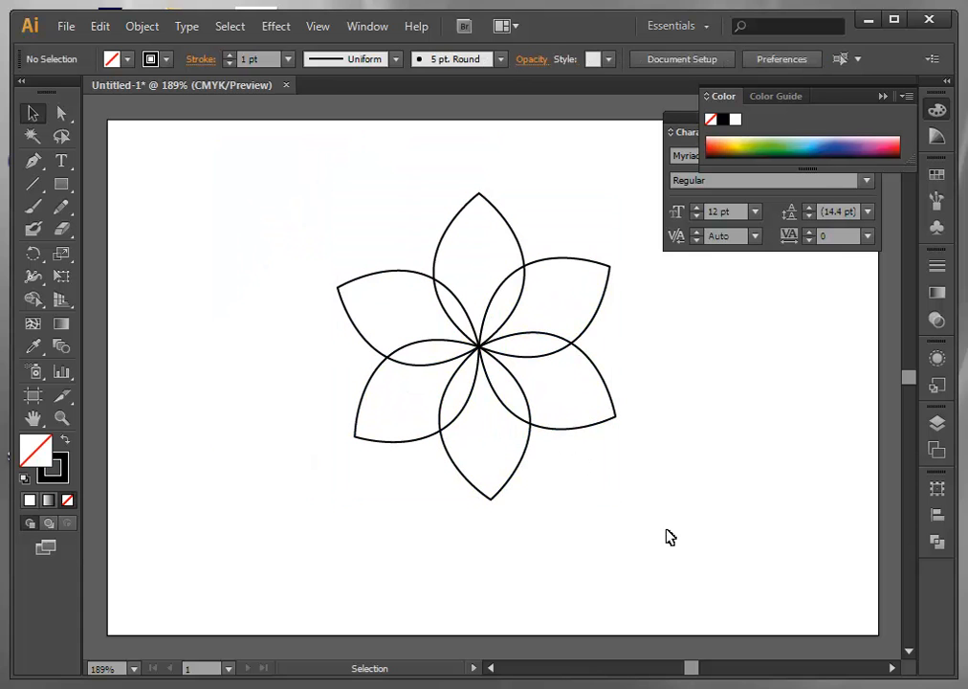
Split all the overlapping petals into separate regions with the Pathfinder Divide operation.
drag(301, 182, 608, 502)
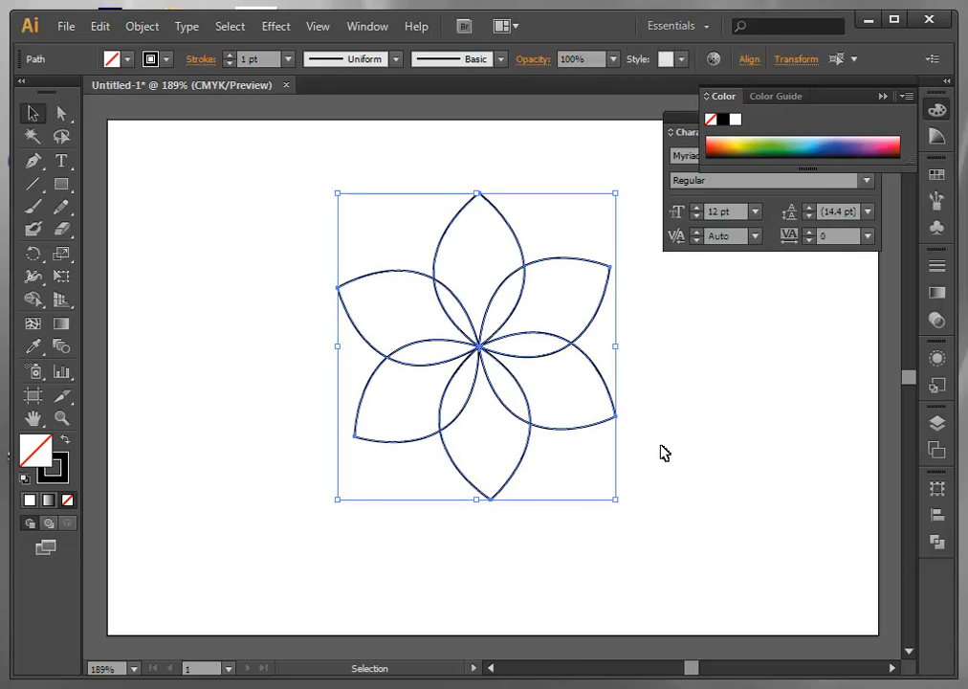
click(381, 28)
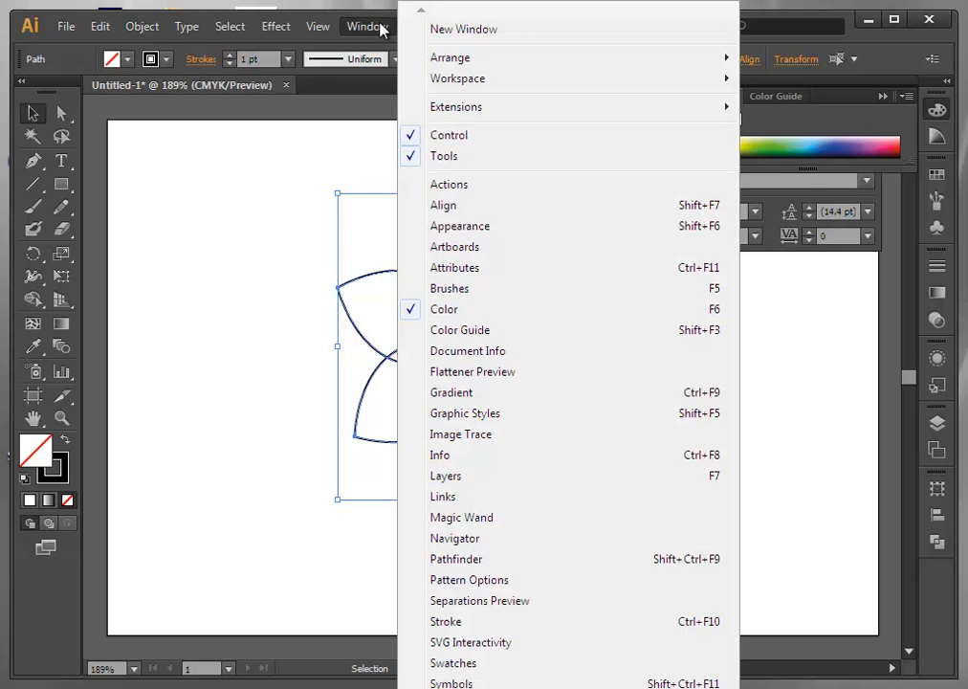
click(558, 563)
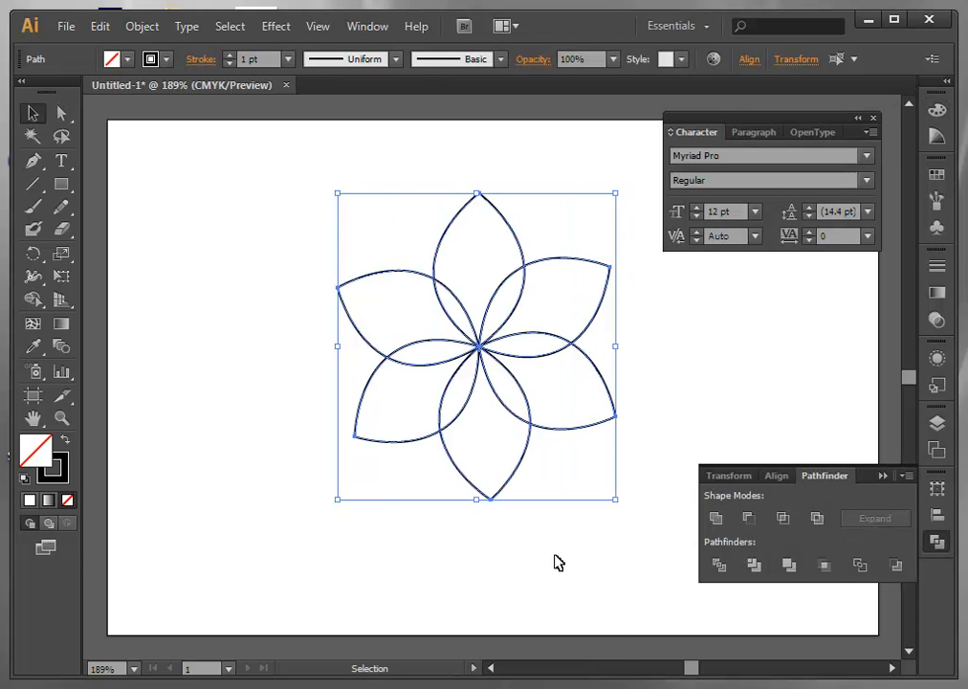
click(724, 567)
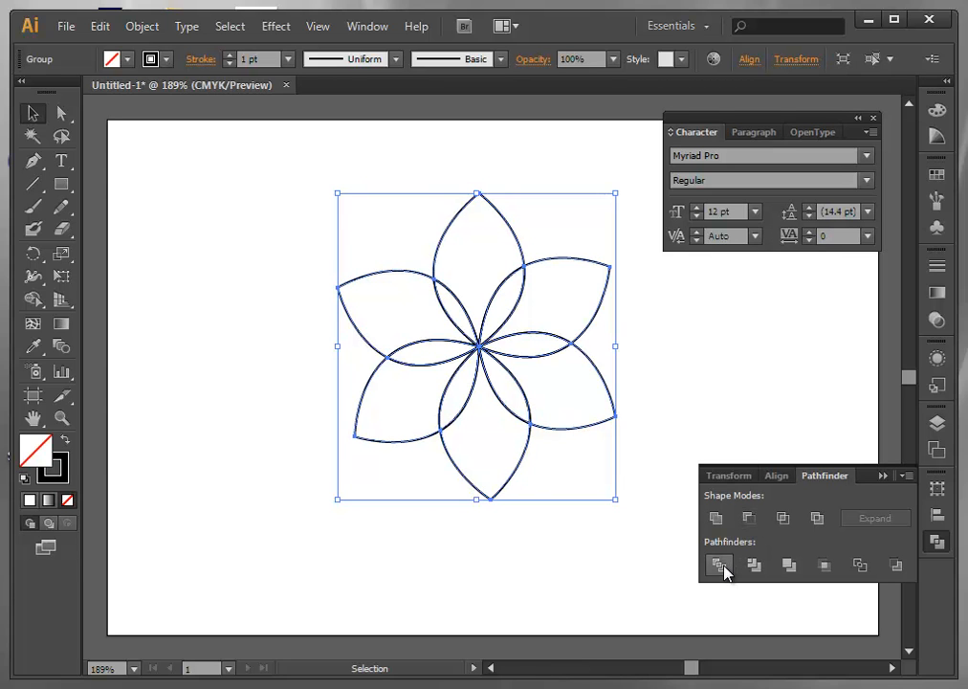
click(577, 565)
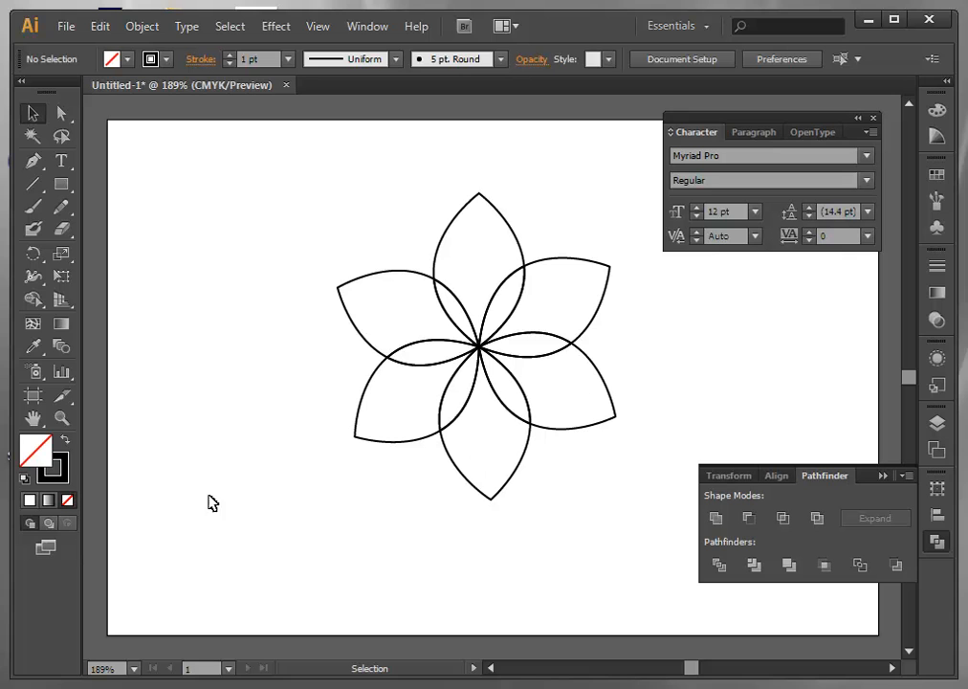
Select the whole six-petal flower and convert it into a Live Paint group with the Live Paint Bucket.
click(35, 301)
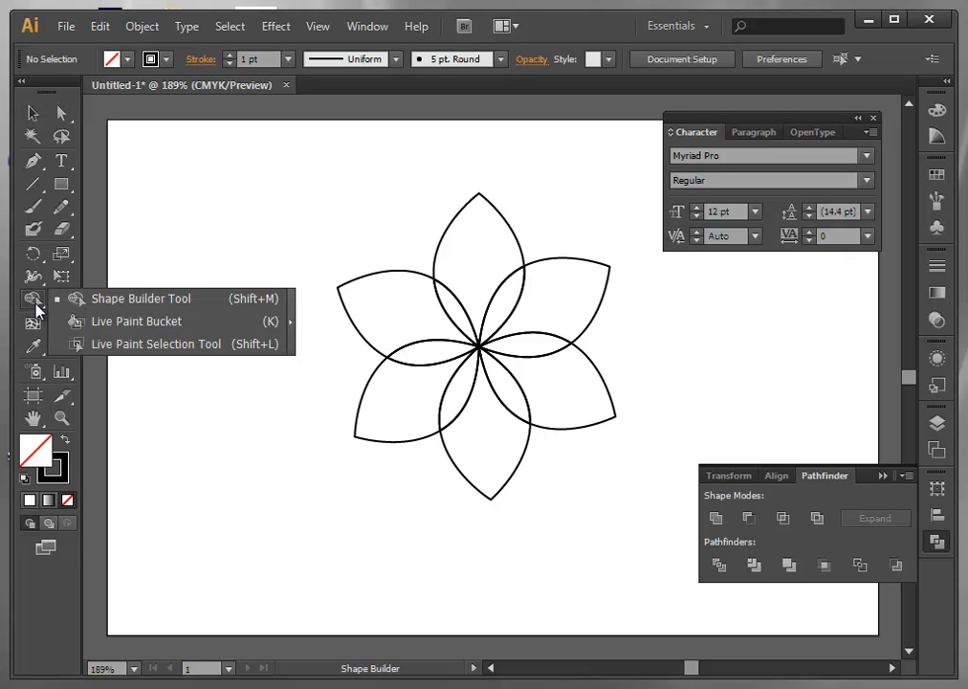
click(210, 328)
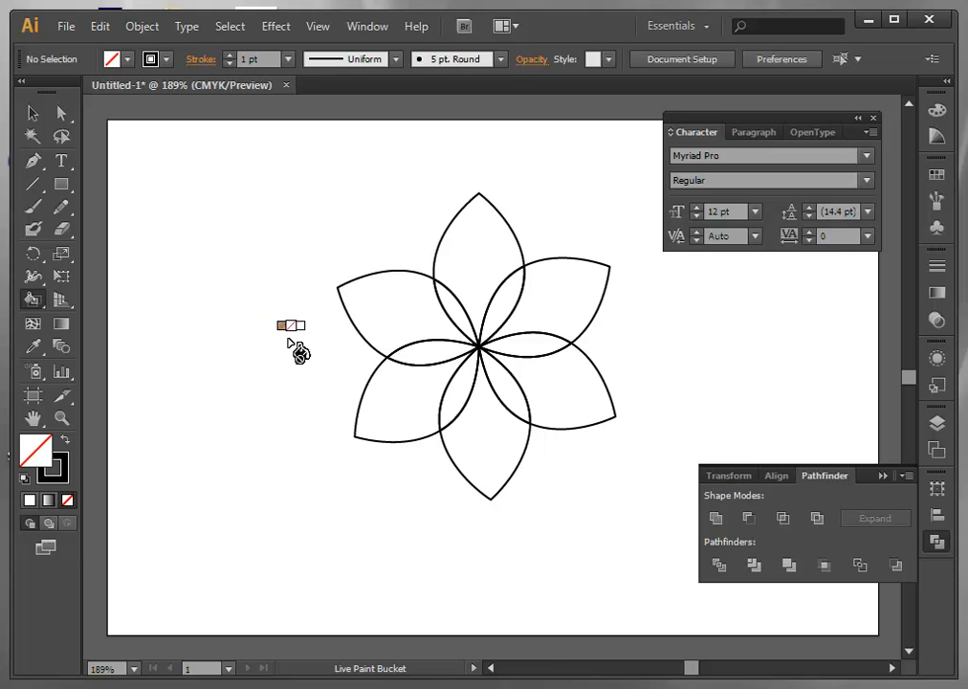
click(32, 111)
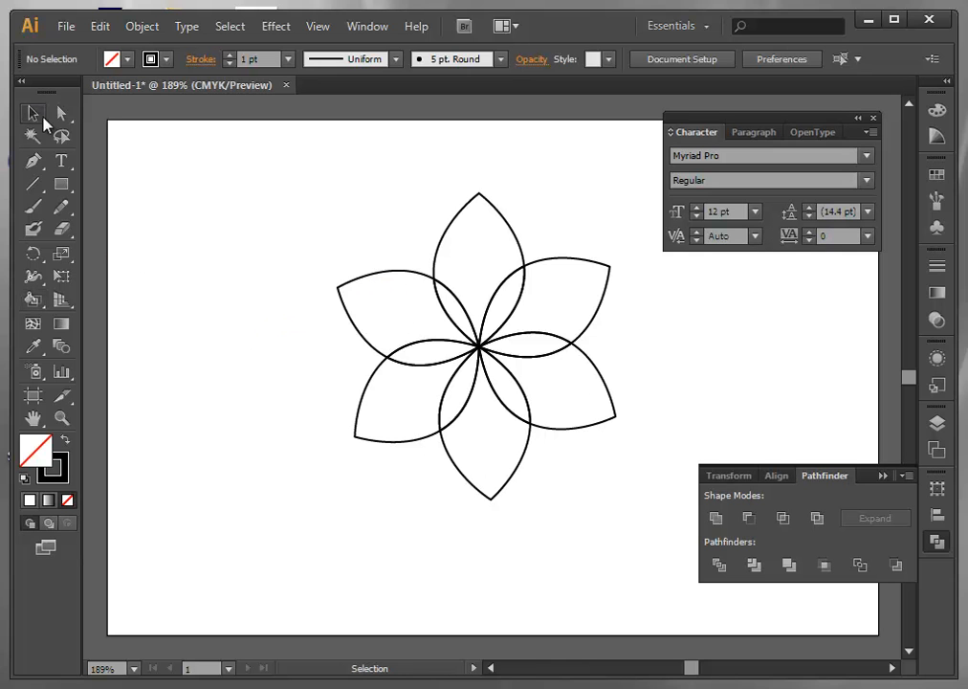
drag(346, 197, 628, 537)
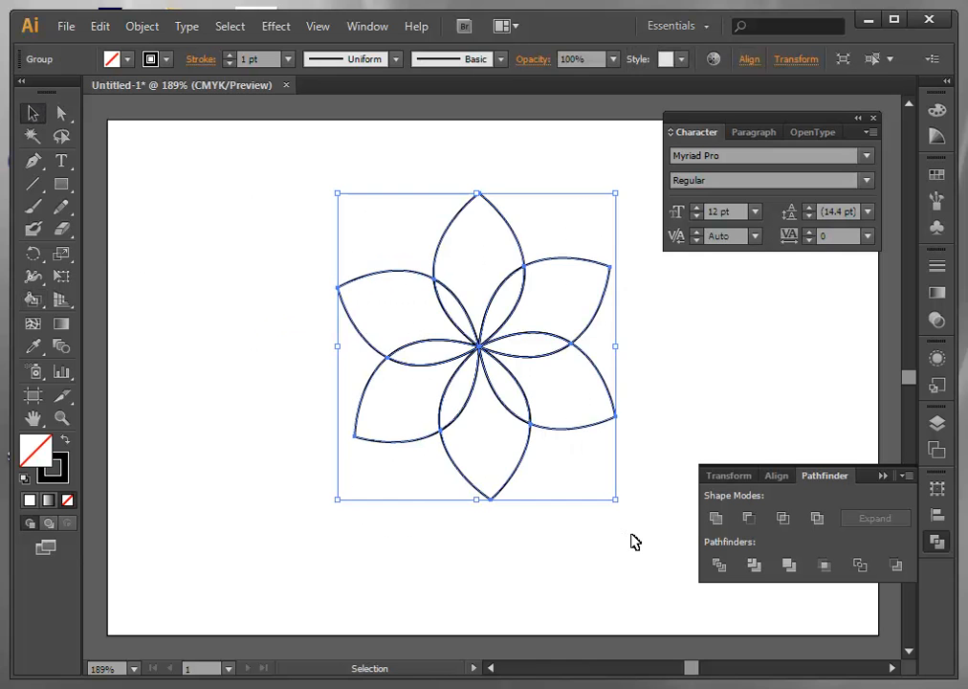
click(31, 301)
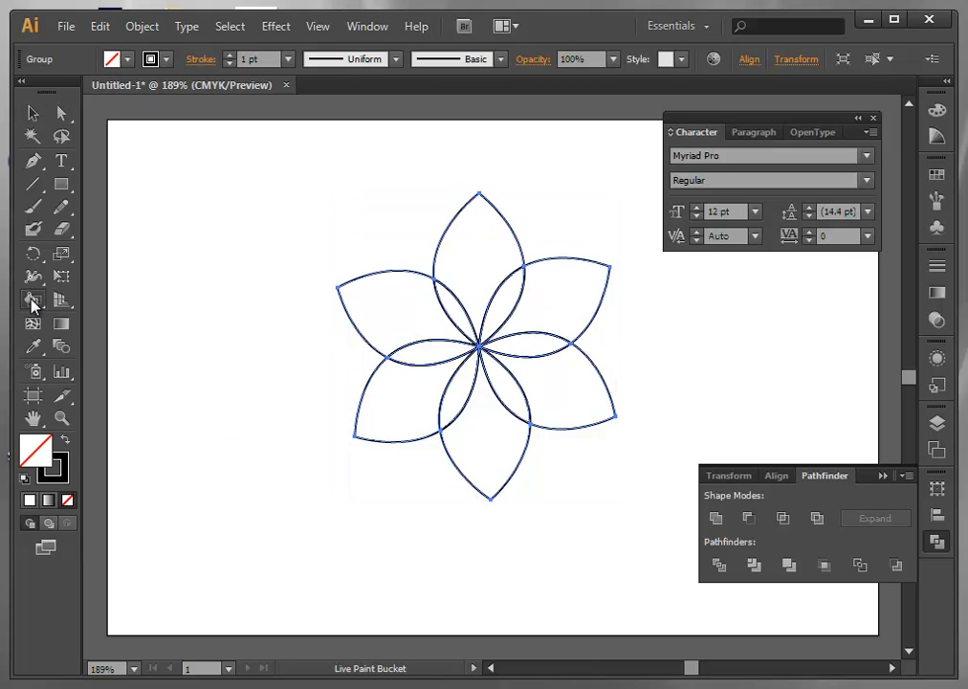
click(394, 299)
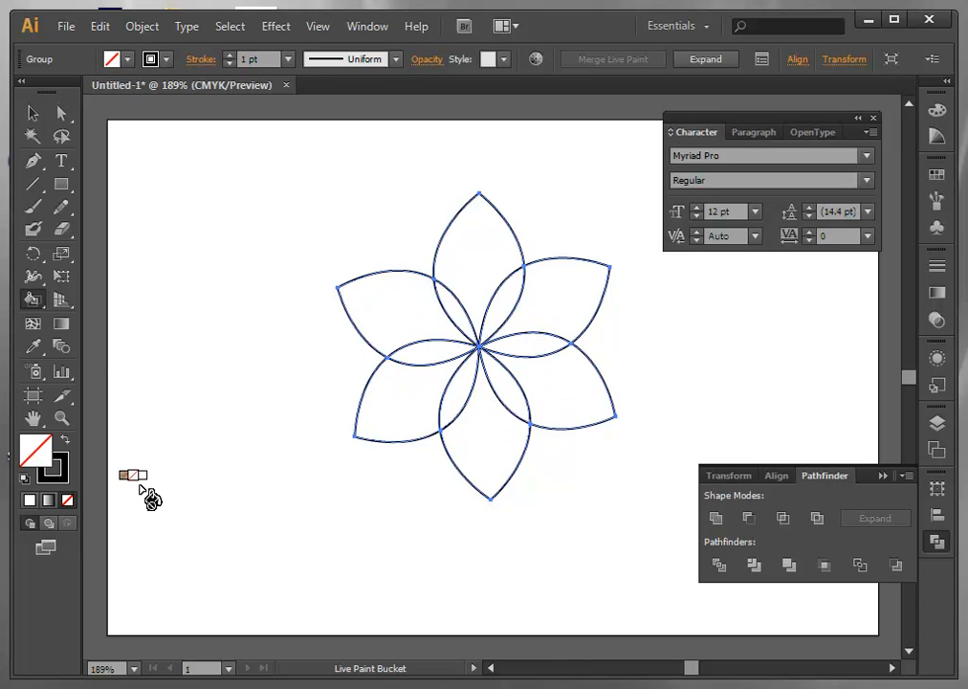
Paint every petal overlap except the upper-right one with a blue fill, picked as 5552EF.
double_click(42, 455)
click(765, 326)
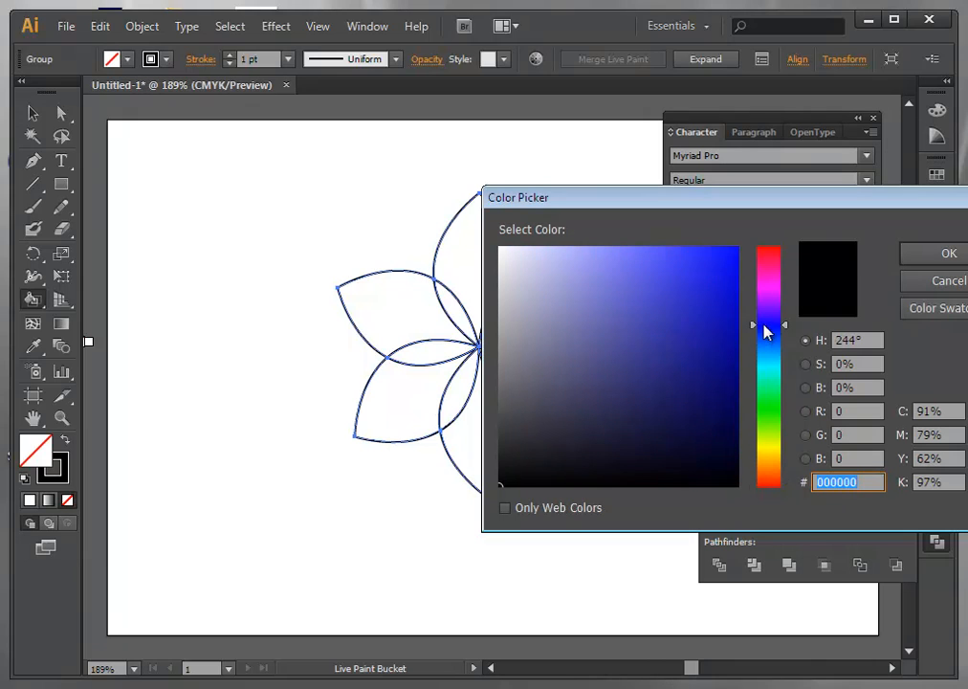
click(657, 261)
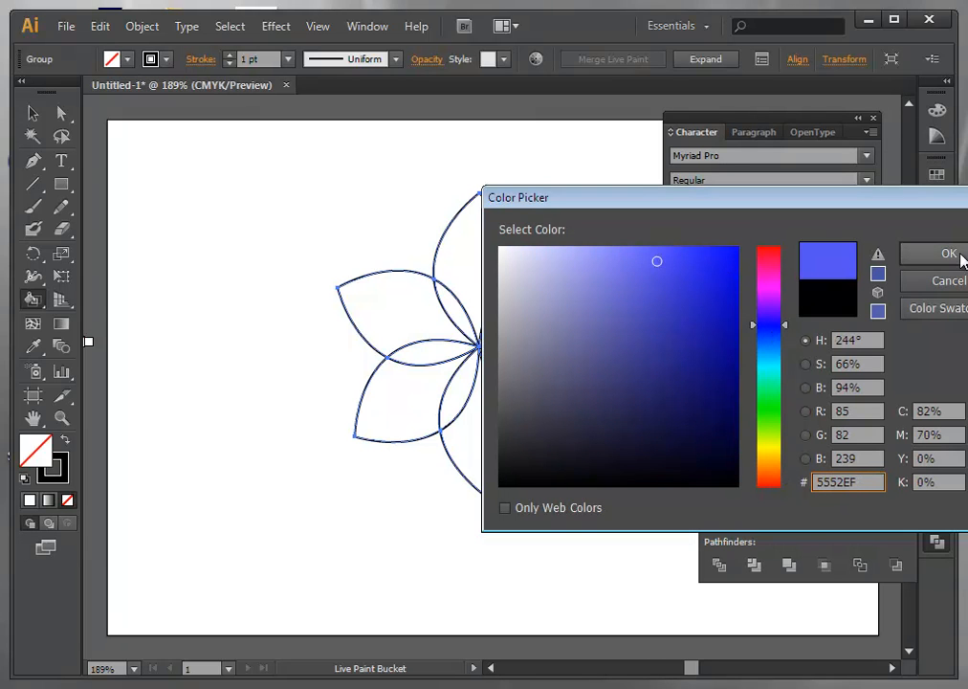
click(962, 260)
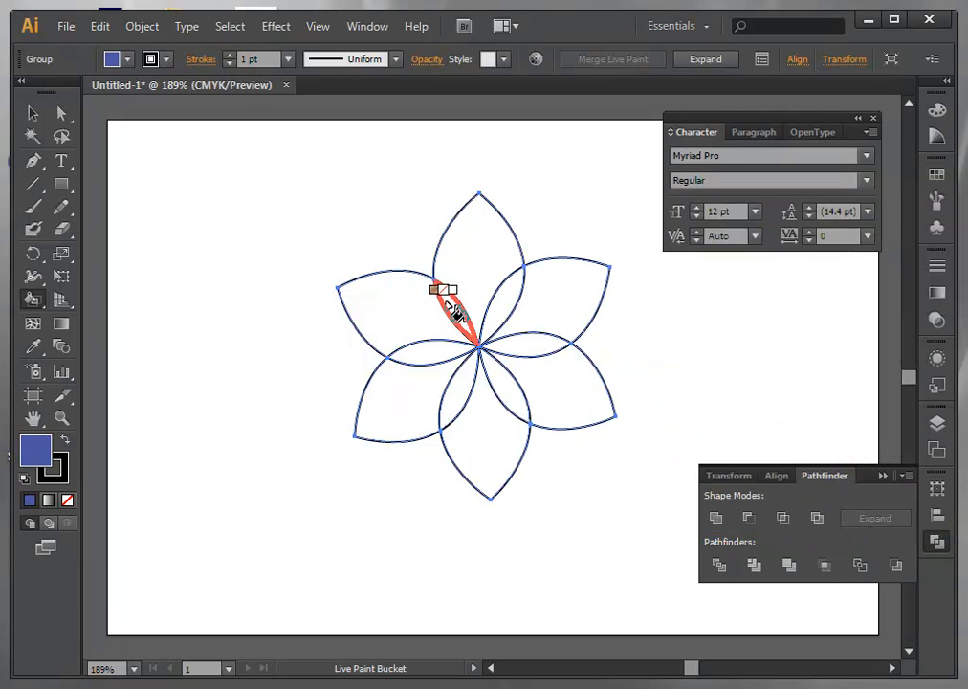
click(455, 314)
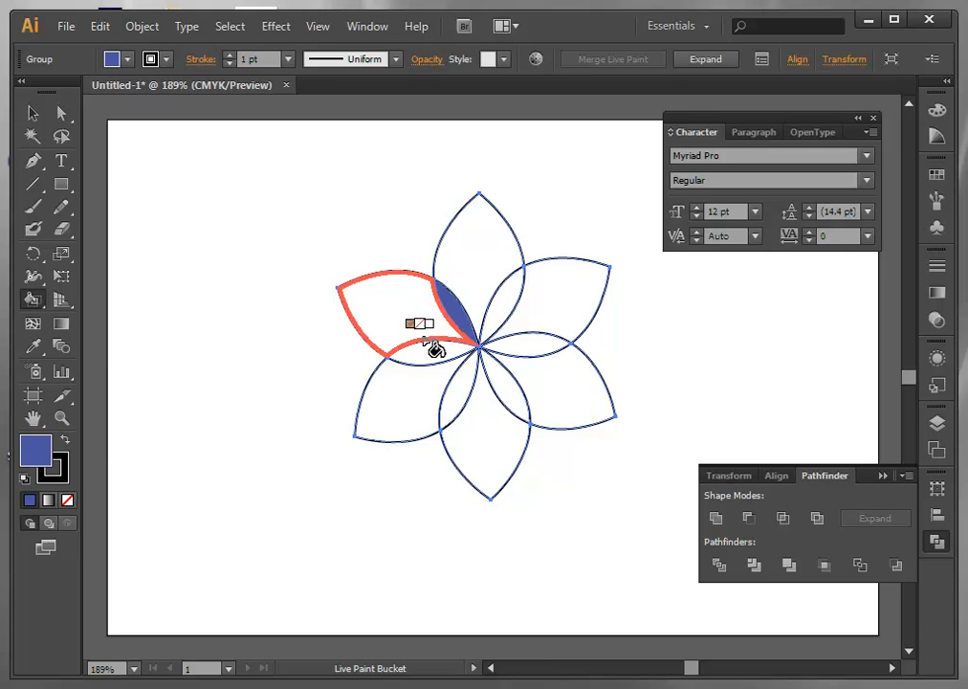
click(433, 349)
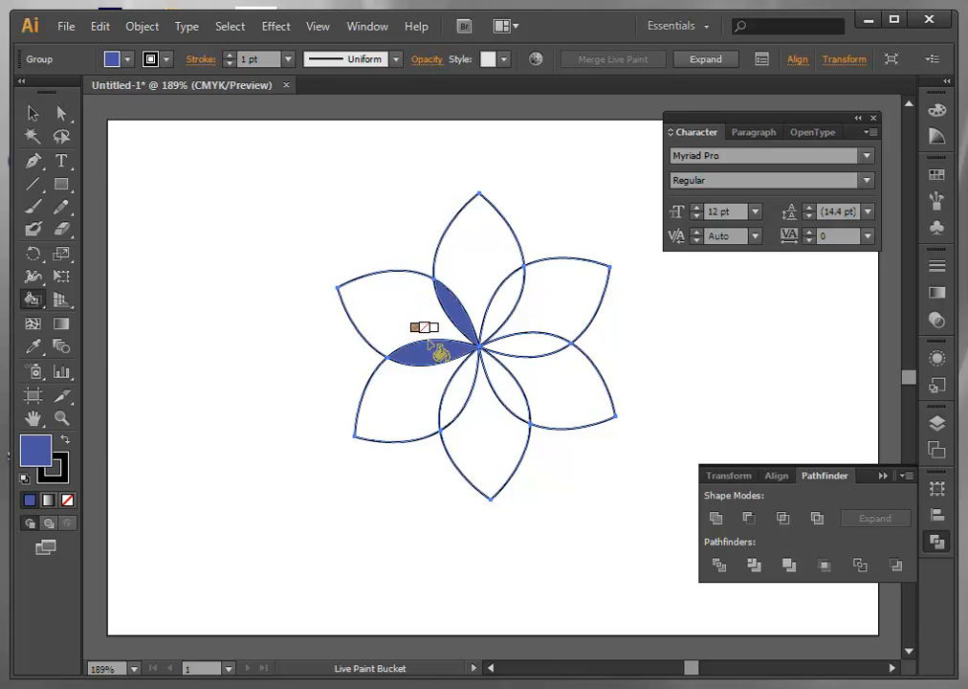
click(461, 390)
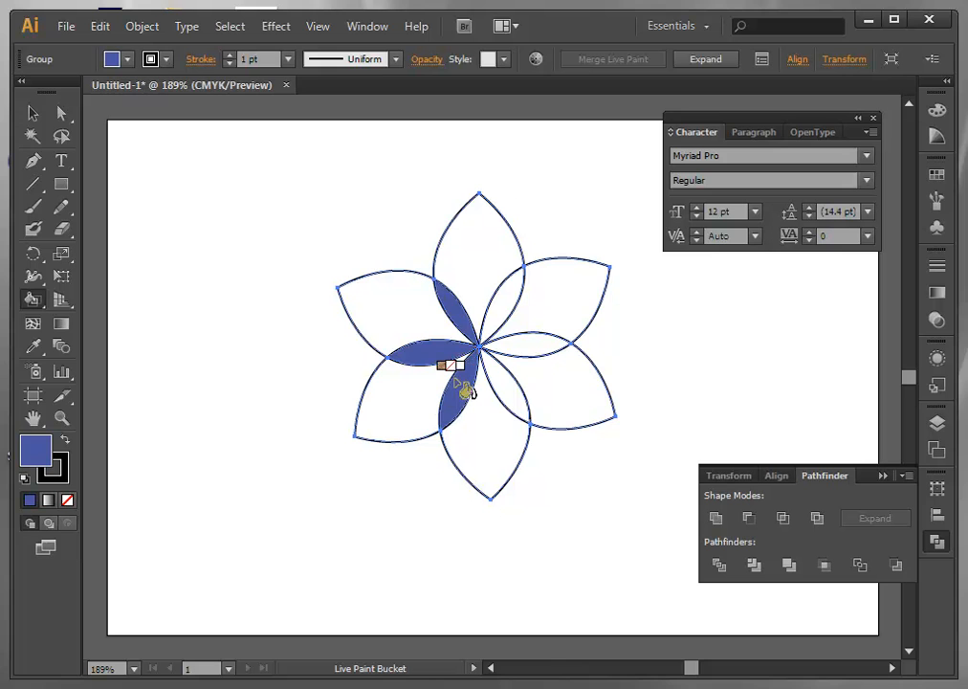
click(502, 386)
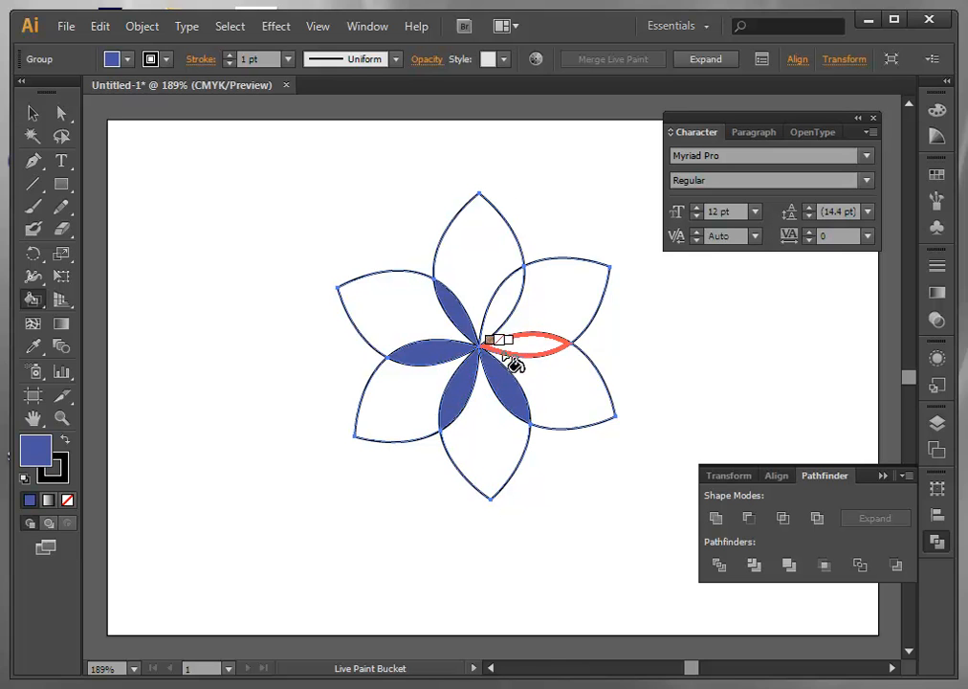
click(514, 346)
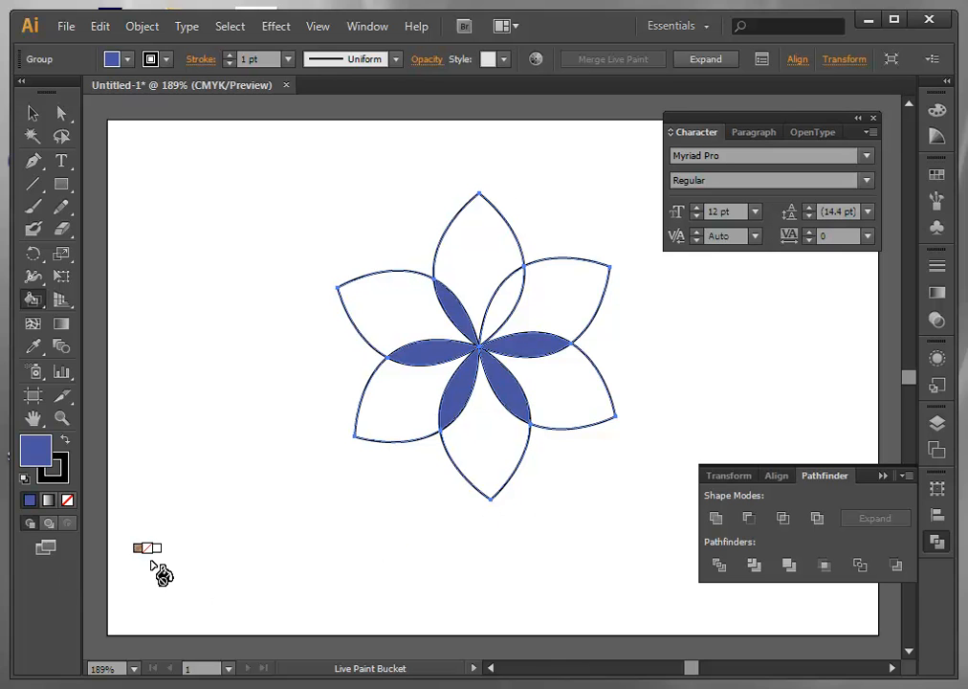
Choose a bright green fill and paint the main area of all six petals with it.
double_click(35, 447)
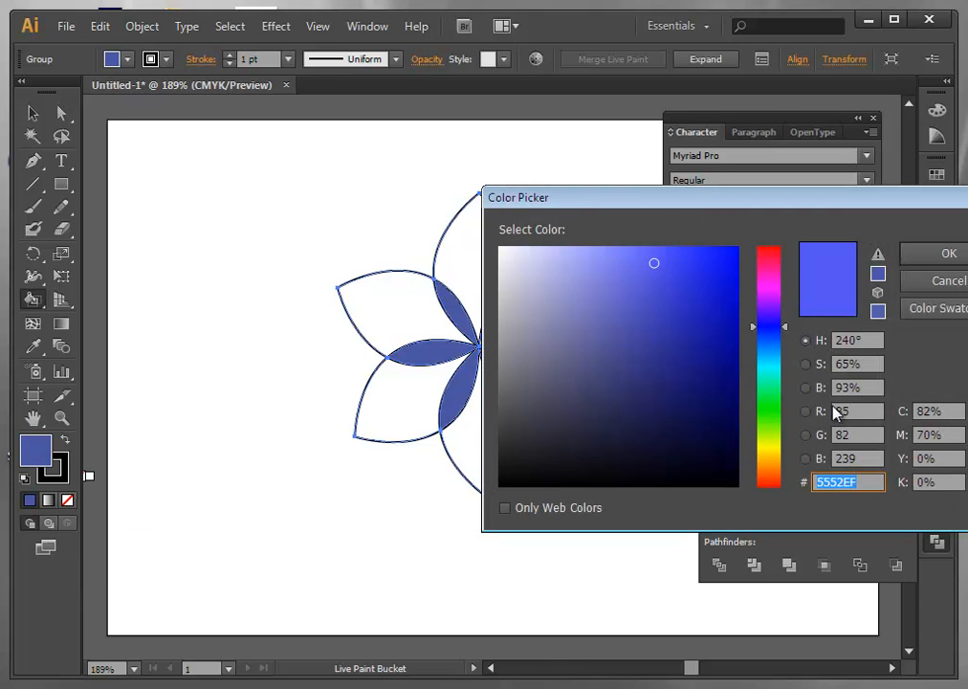
click(761, 422)
click(730, 275)
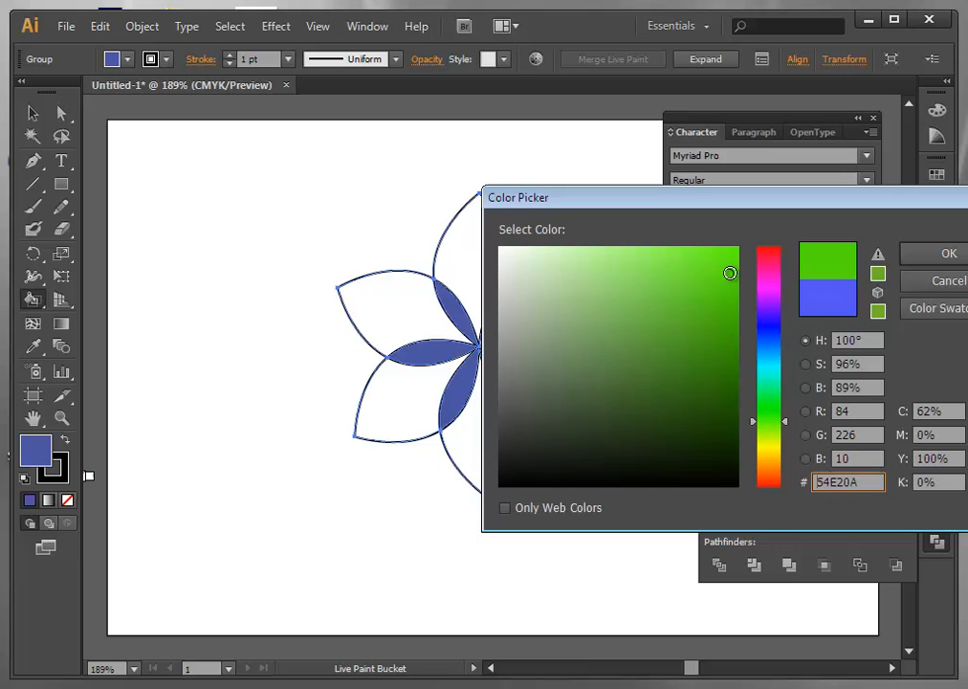
click(926, 255)
click(375, 318)
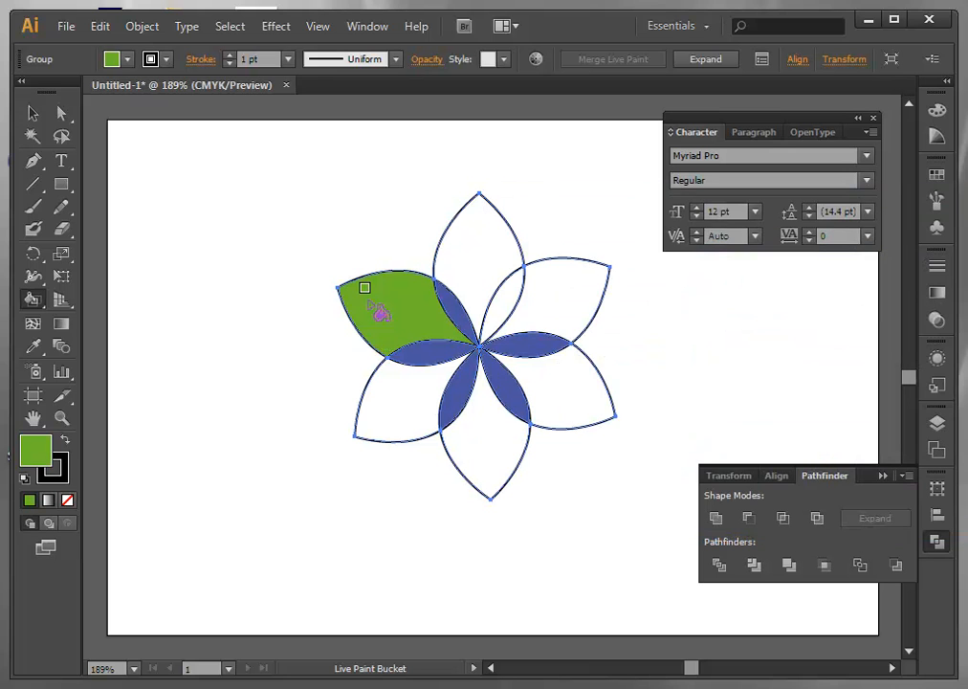
click(376, 410)
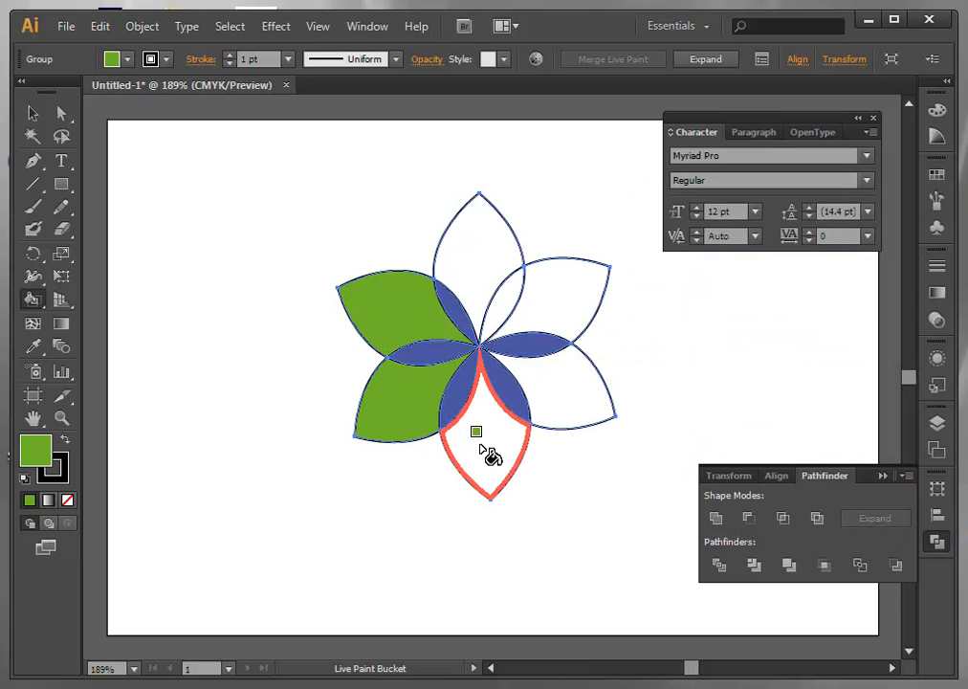
click(488, 450)
click(586, 393)
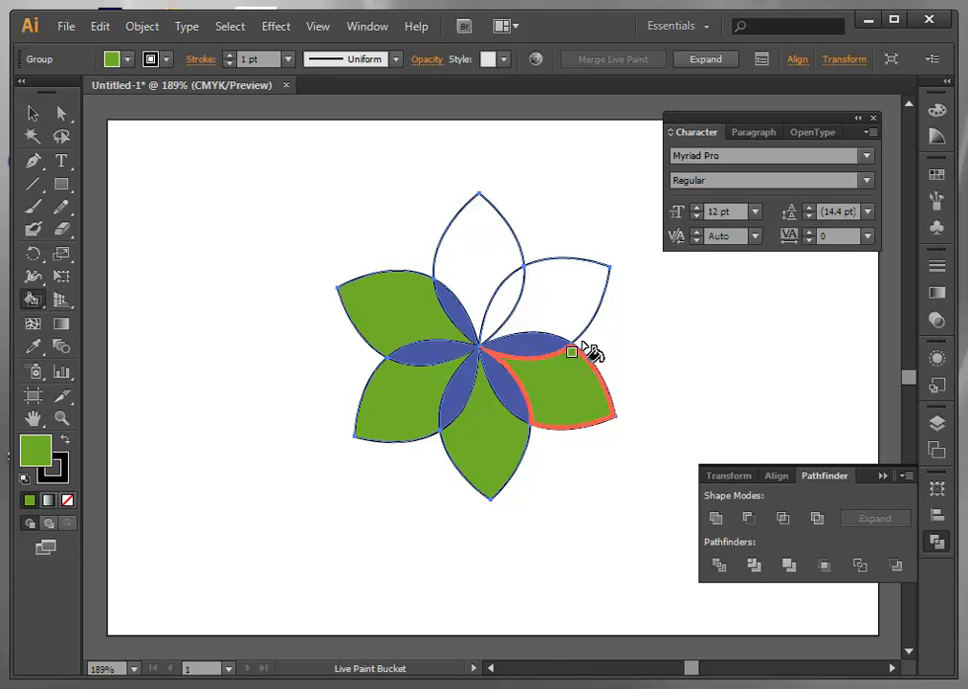
click(570, 283)
click(472, 273)
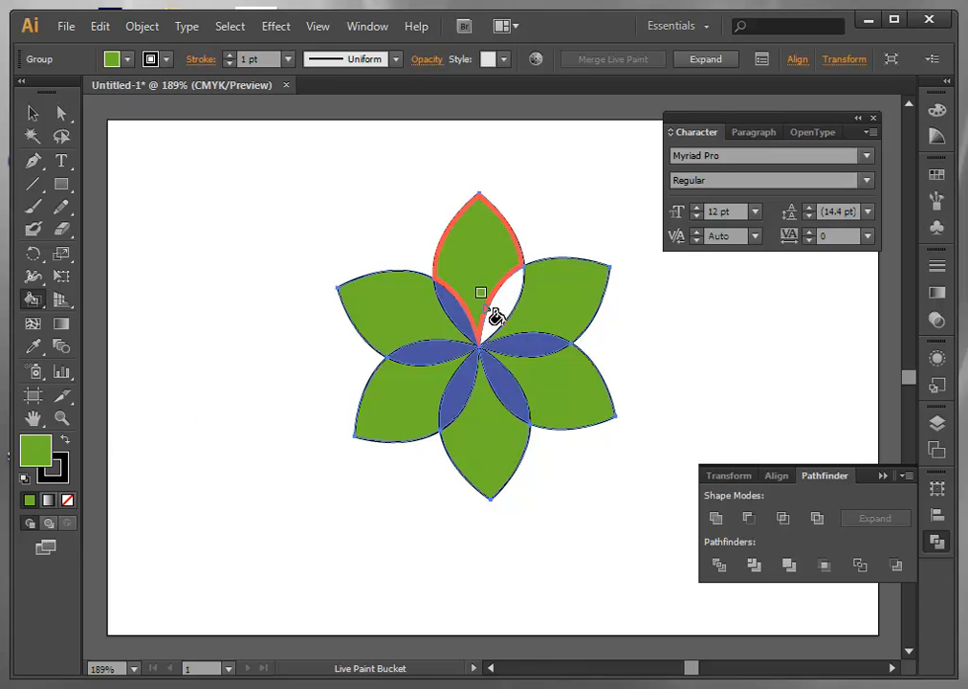
Select the overlap at the right of the flower with Live Paint Selection and take its blue, 4A54A1, as the current fill.
click(34, 300)
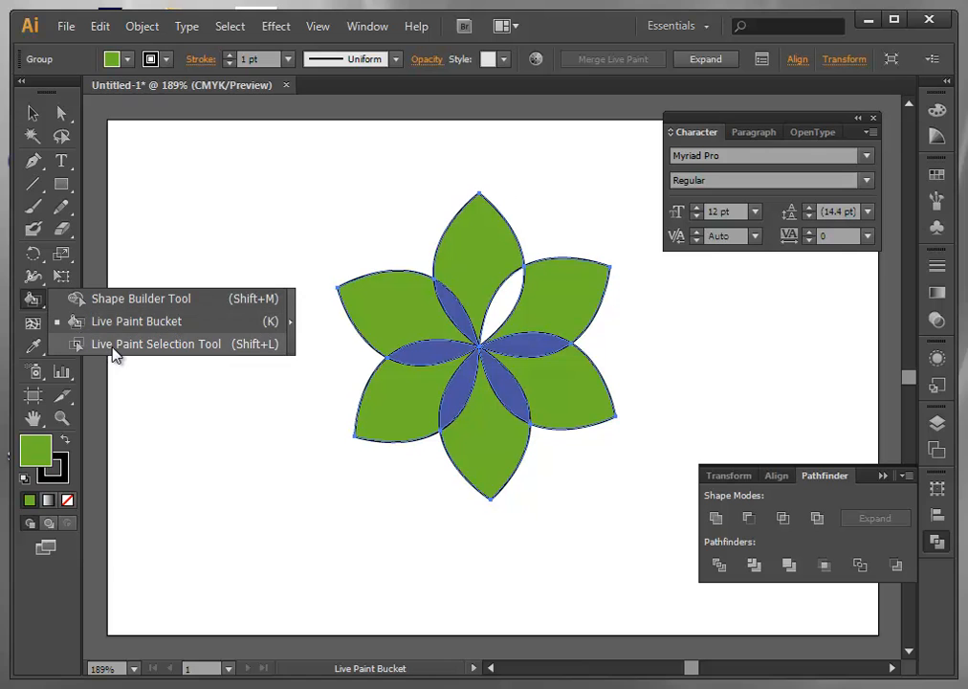
click(142, 344)
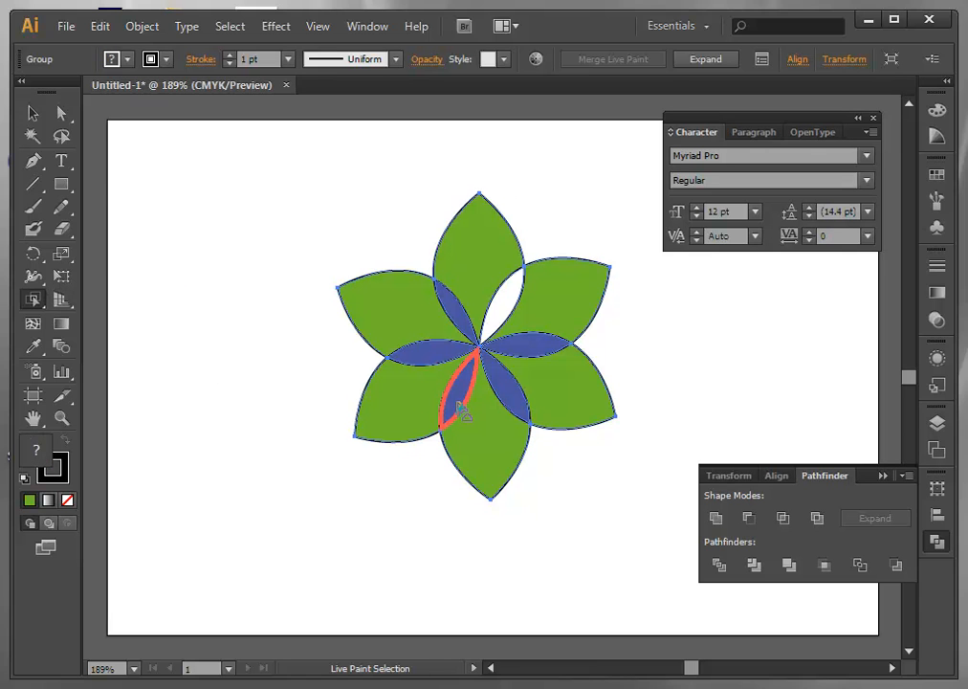
click(537, 354)
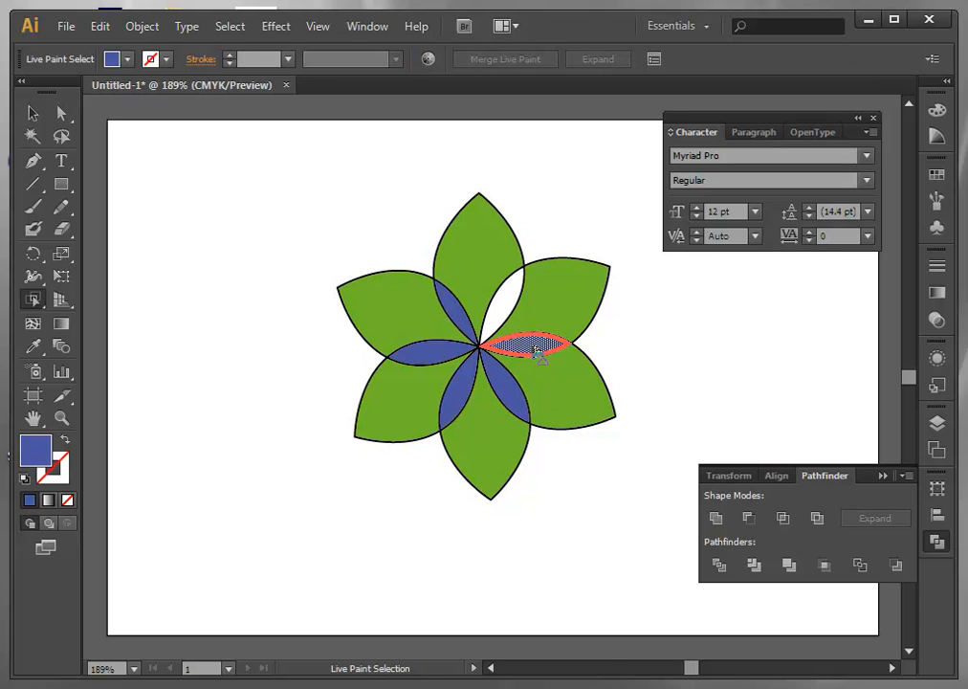
key(Delete)
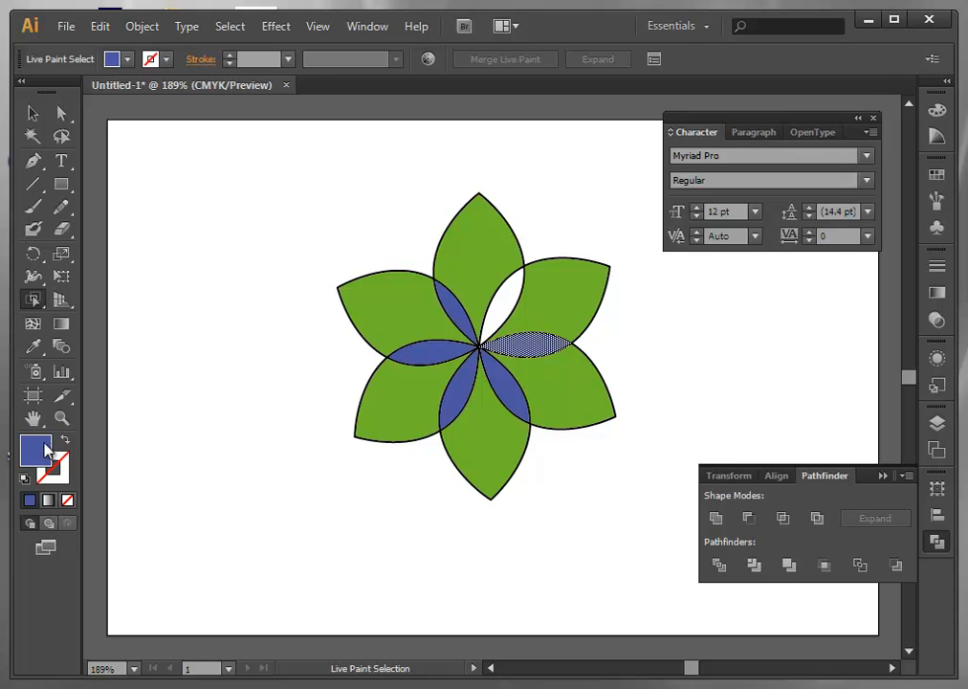
double_click(36, 450)
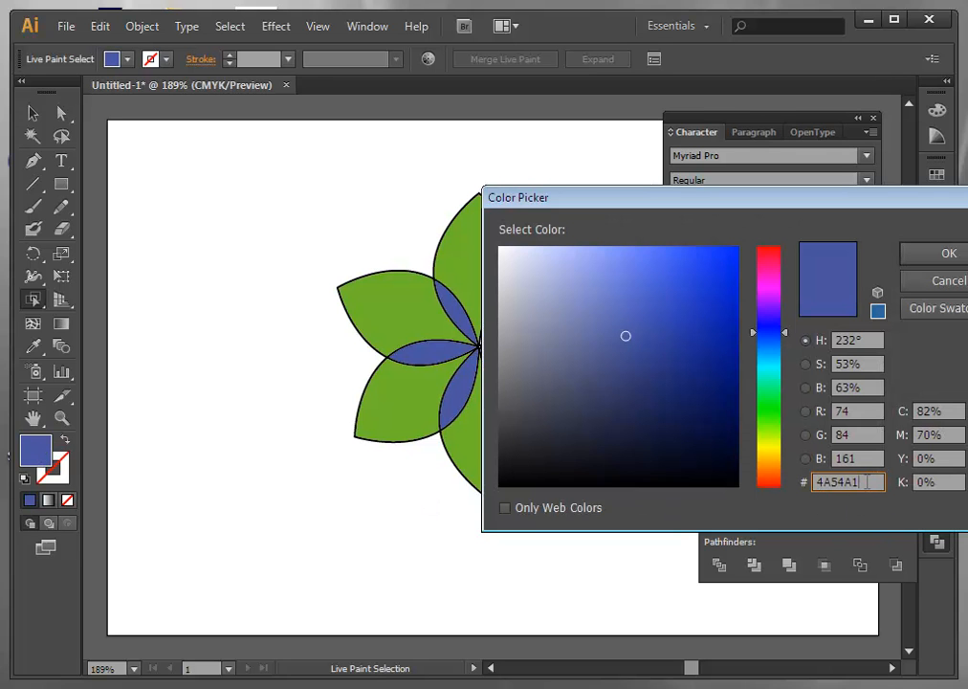
drag(848, 485, 819, 483)
right_click(832, 488)
click(834, 280)
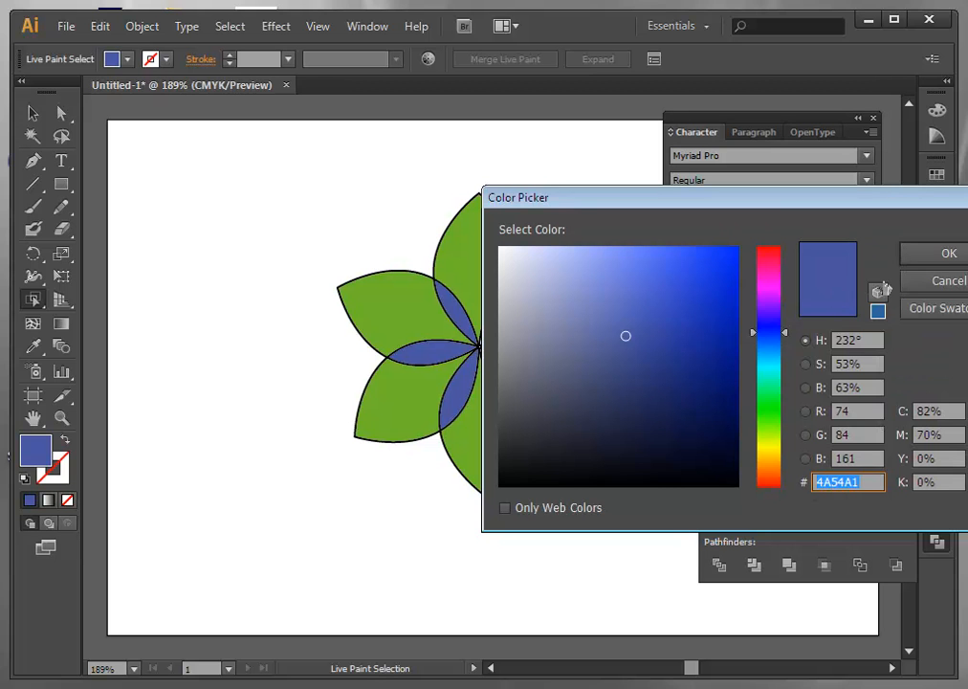
click(949, 255)
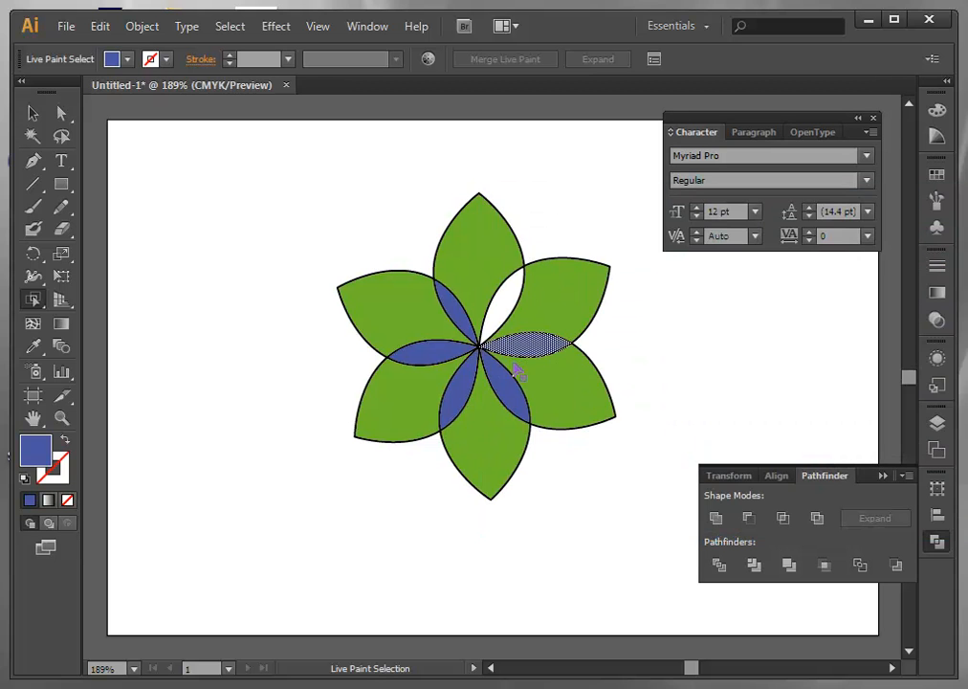
Paint the remaining white upper-right overlap with the current blue fill using the Live Paint Bucket.
click(36, 302)
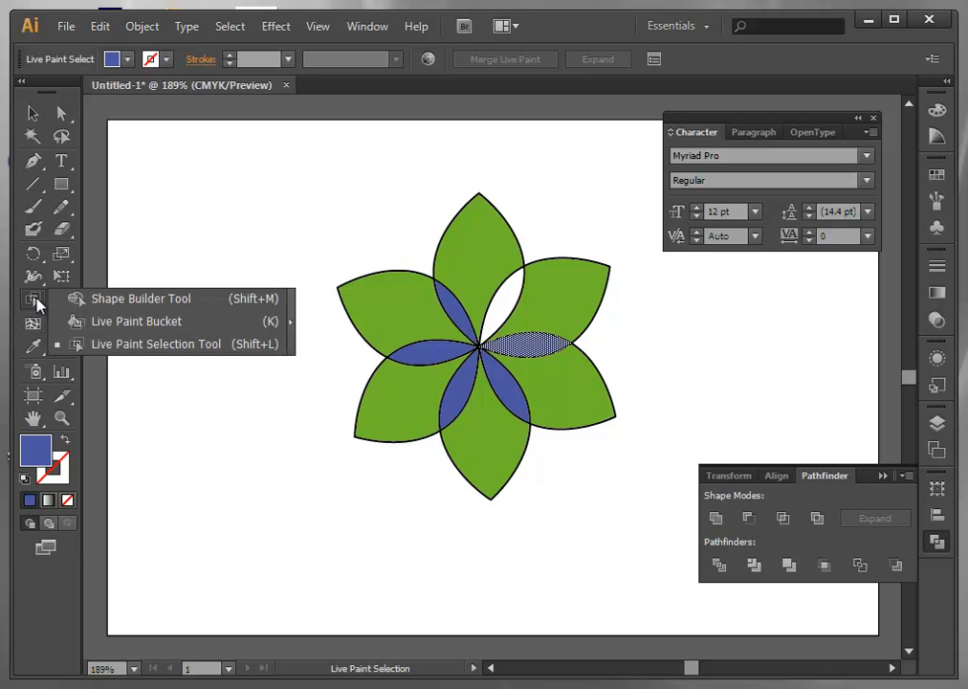
click(137, 322)
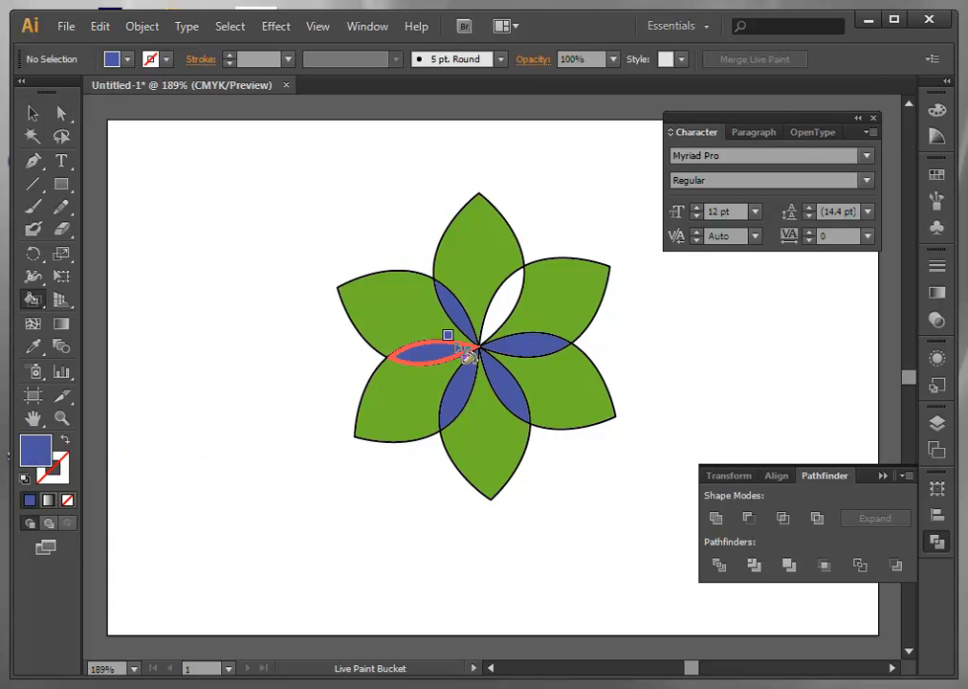
click(494, 312)
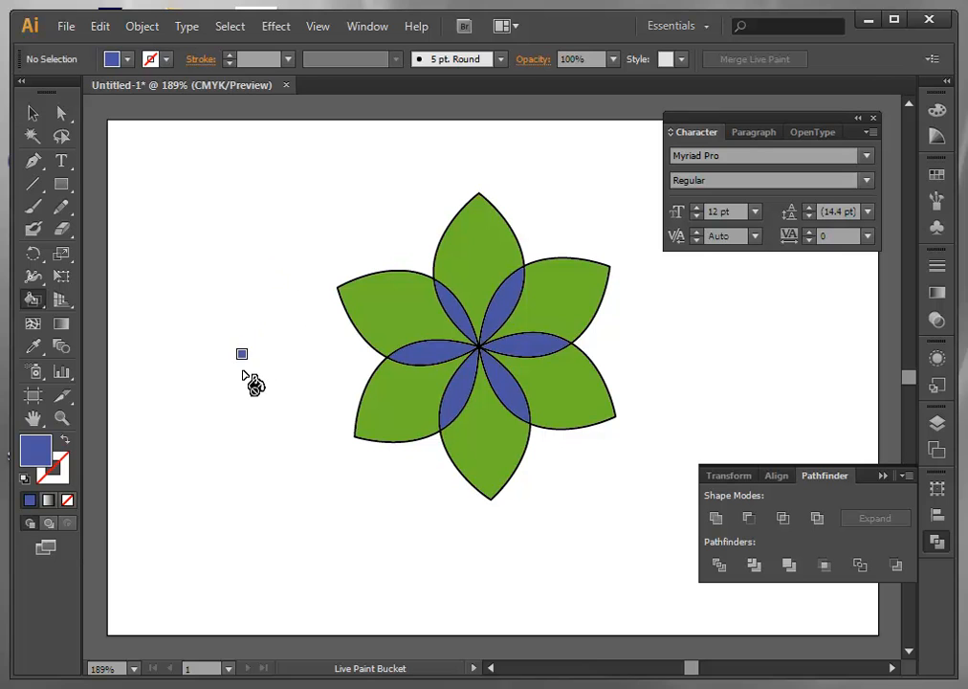
Select the entire painted flower and delete it to clear the artboard.
click(34, 115)
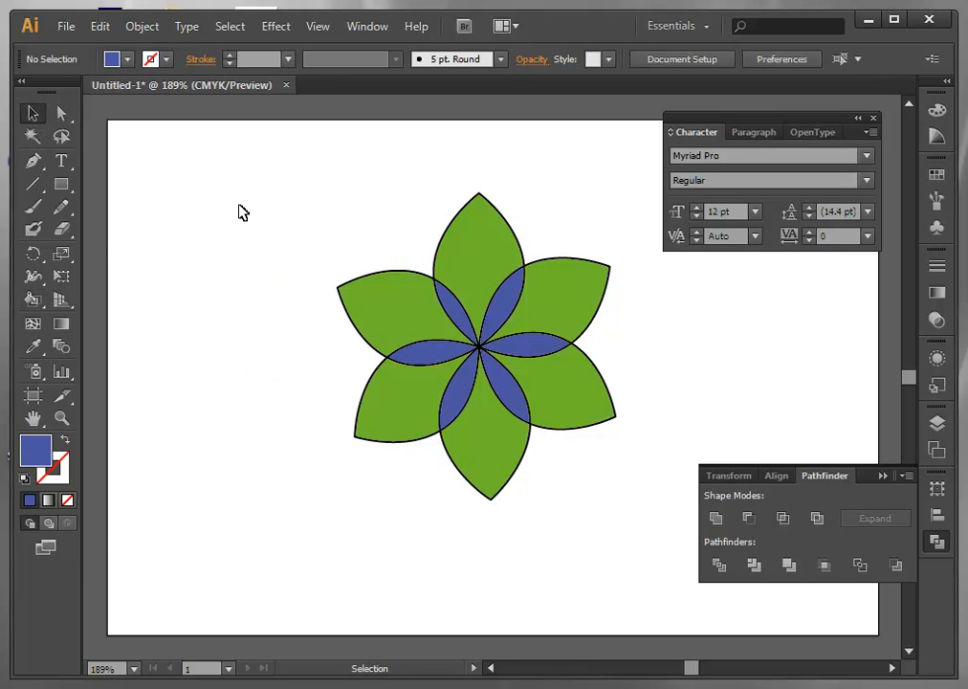
drag(307, 207, 647, 552)
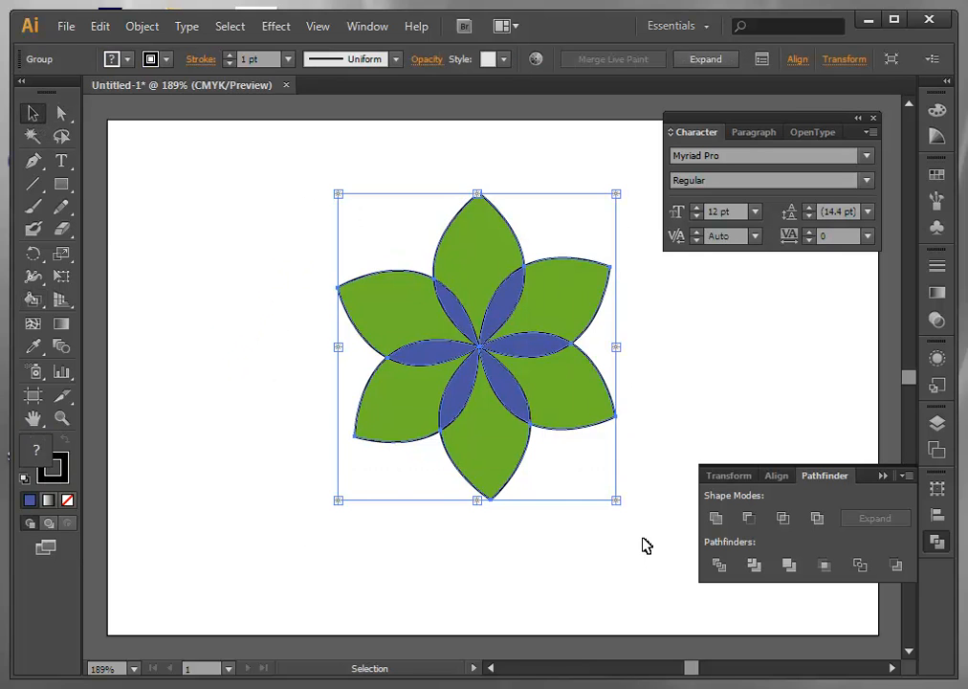
key(Delete)
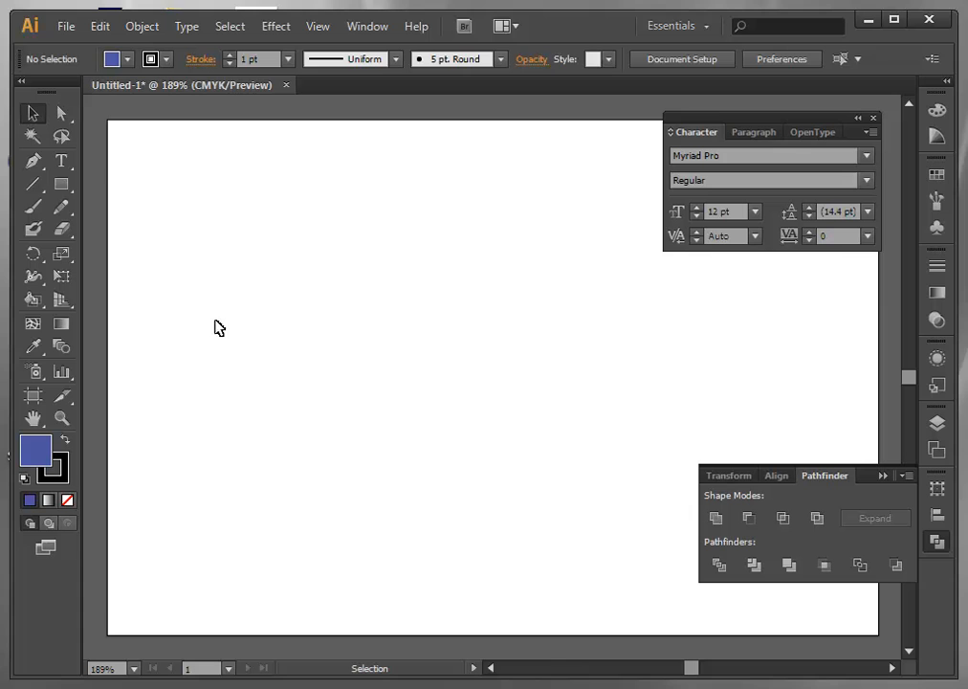
Draw a large polar grid of concentric rings with radial dividers in the middle of the artboard using the Polar Grid tool.
click(65, 188)
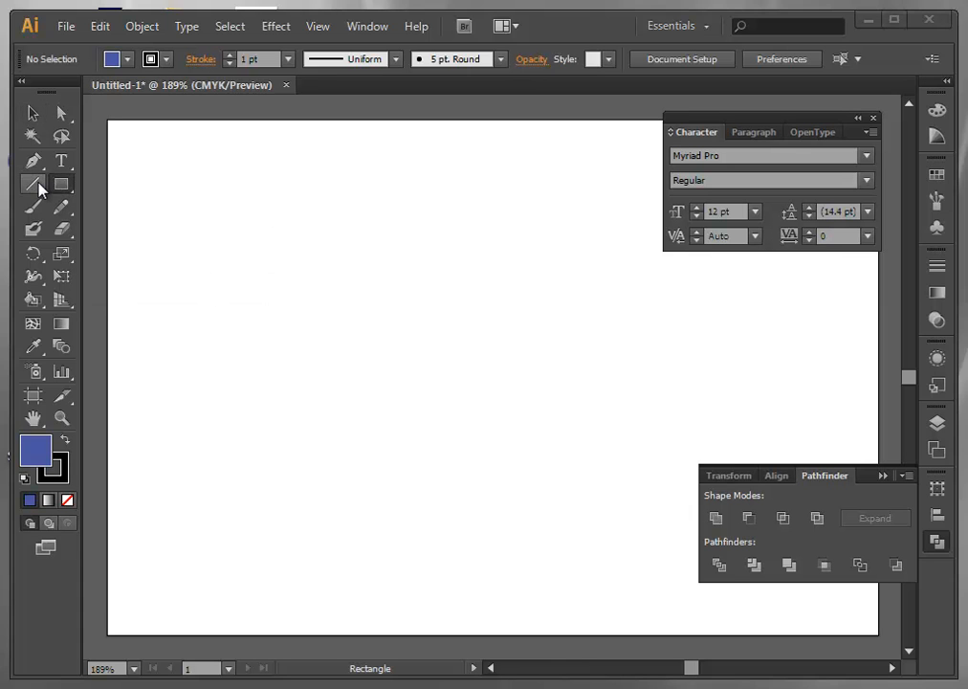
click(37, 188)
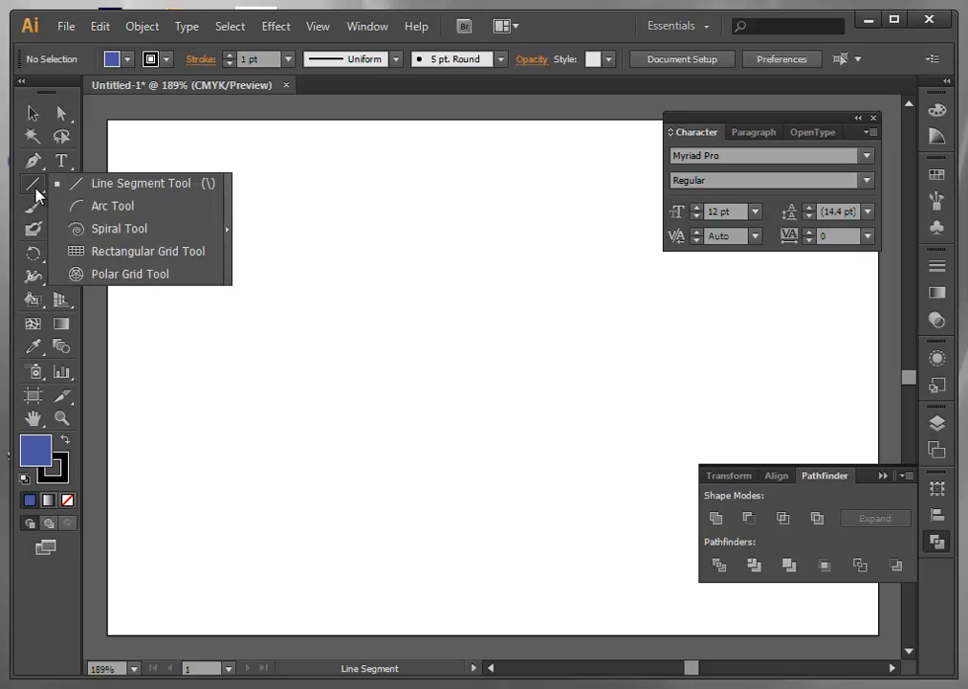
click(199, 278)
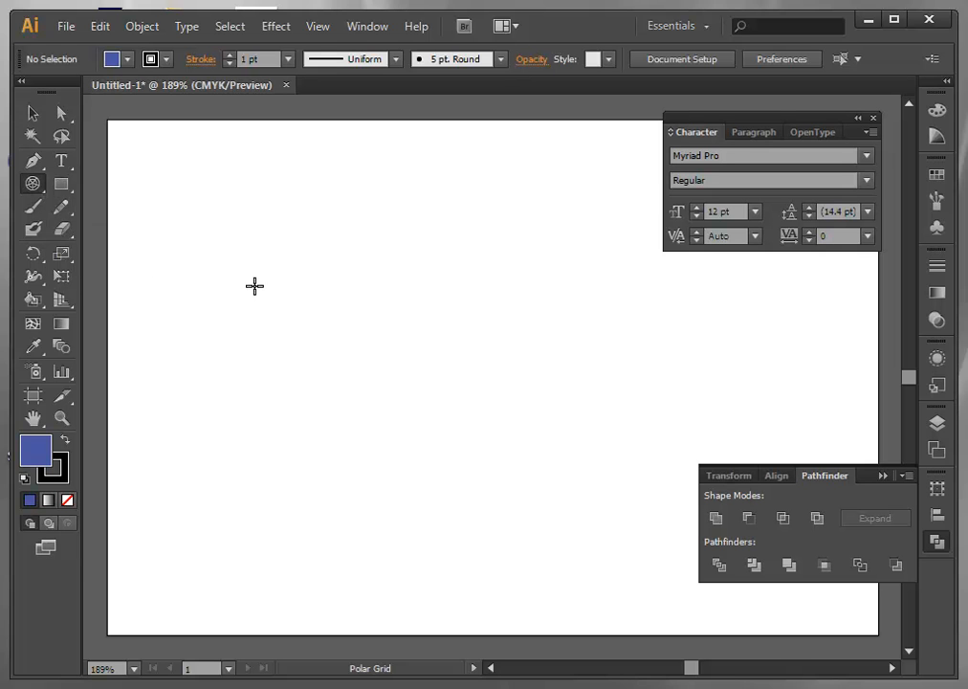
drag(277, 204, 650, 558)
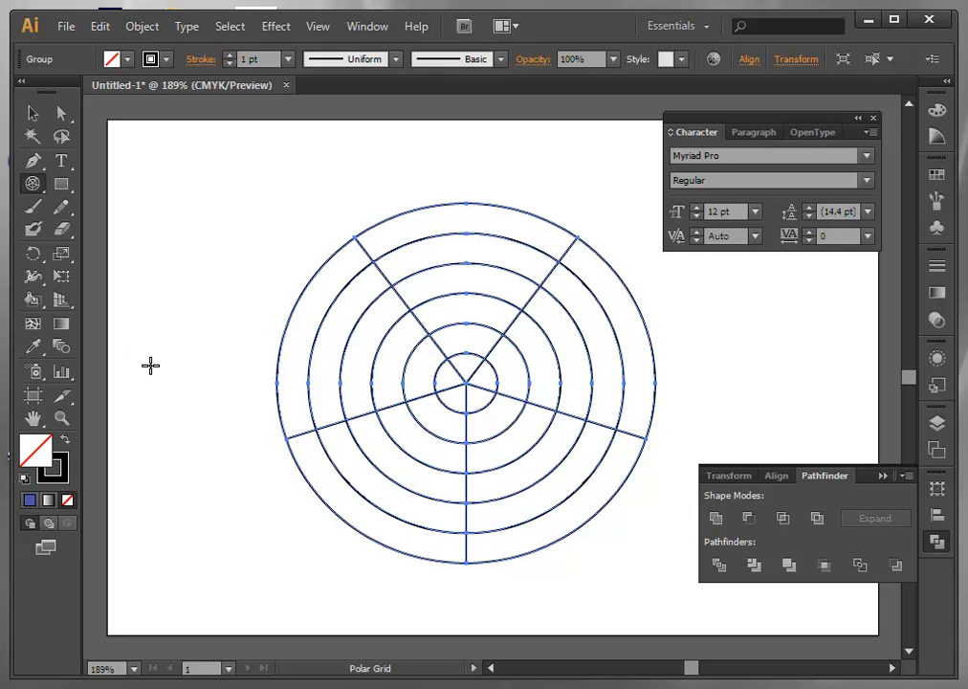
Convert the selected polar grid into a Live Paint group with the Live Paint Bucket.
click(42, 304)
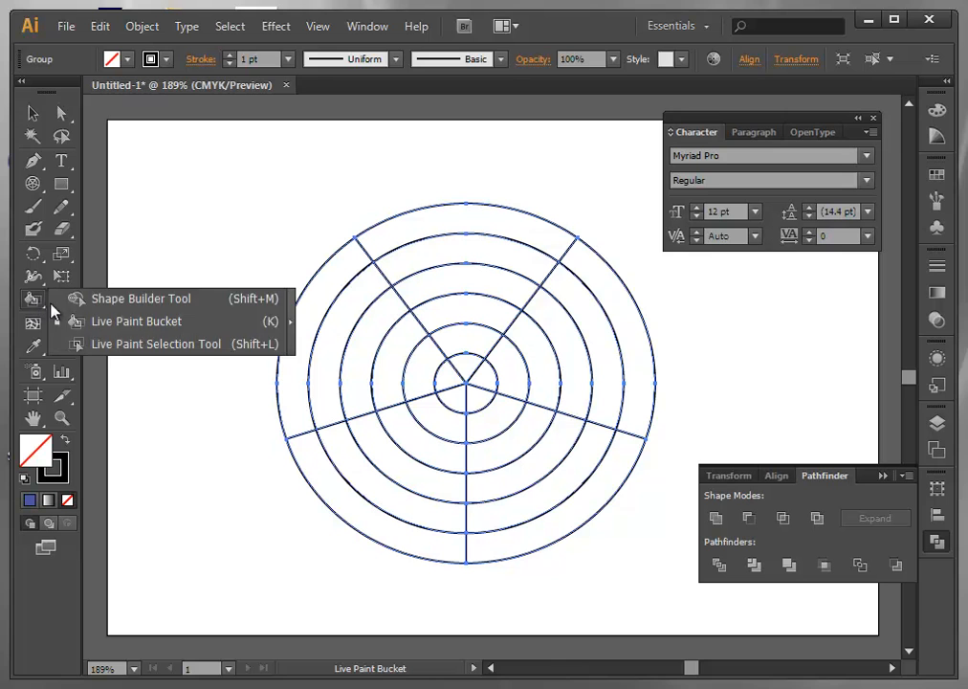
click(114, 329)
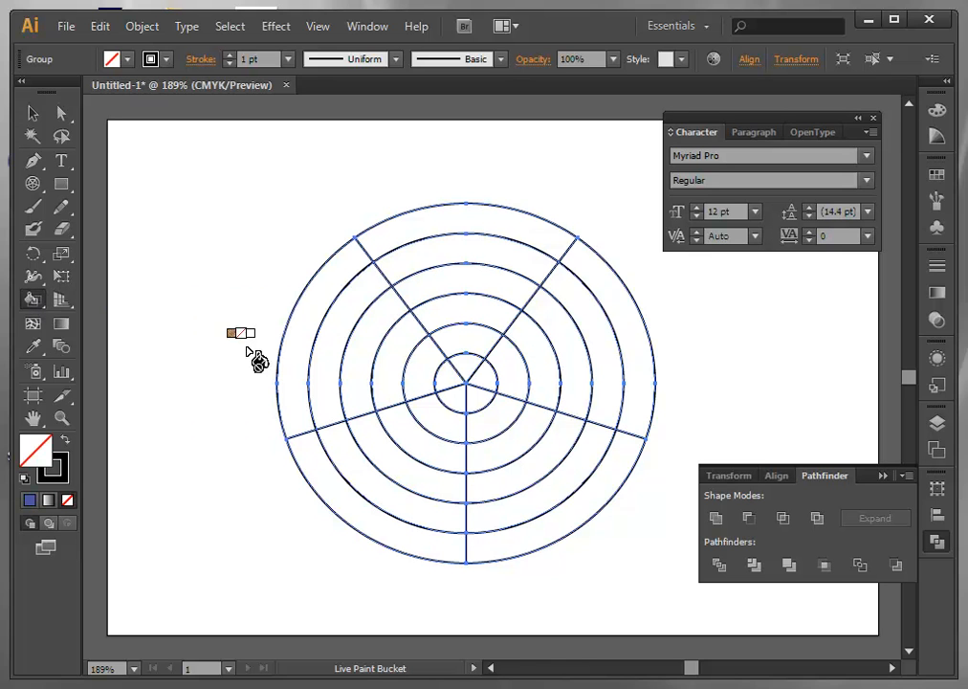
click(292, 366)
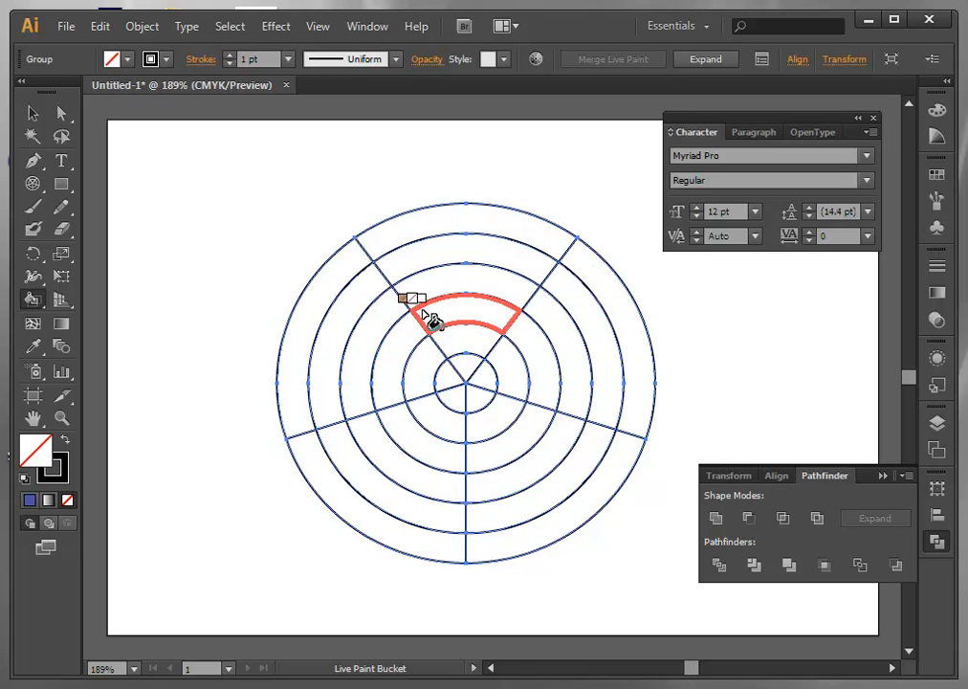
Set the fill to blue 2541E5 and paint the grid's outer left segment plus the upper and lower-right segments of the third ring from the centre.
double_click(38, 450)
text(2541e5)
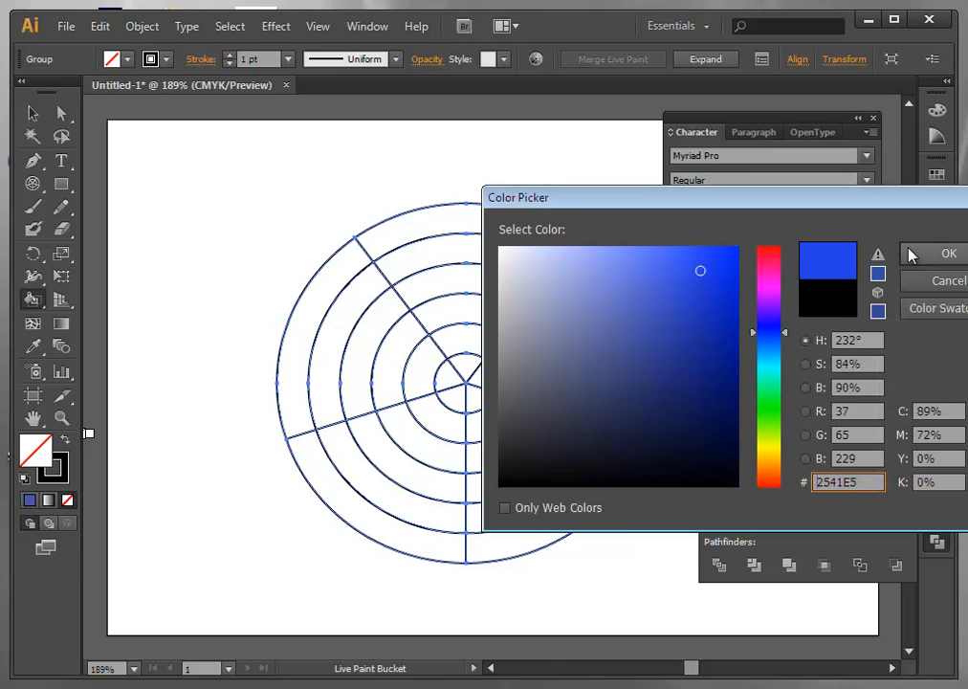
click(949, 254)
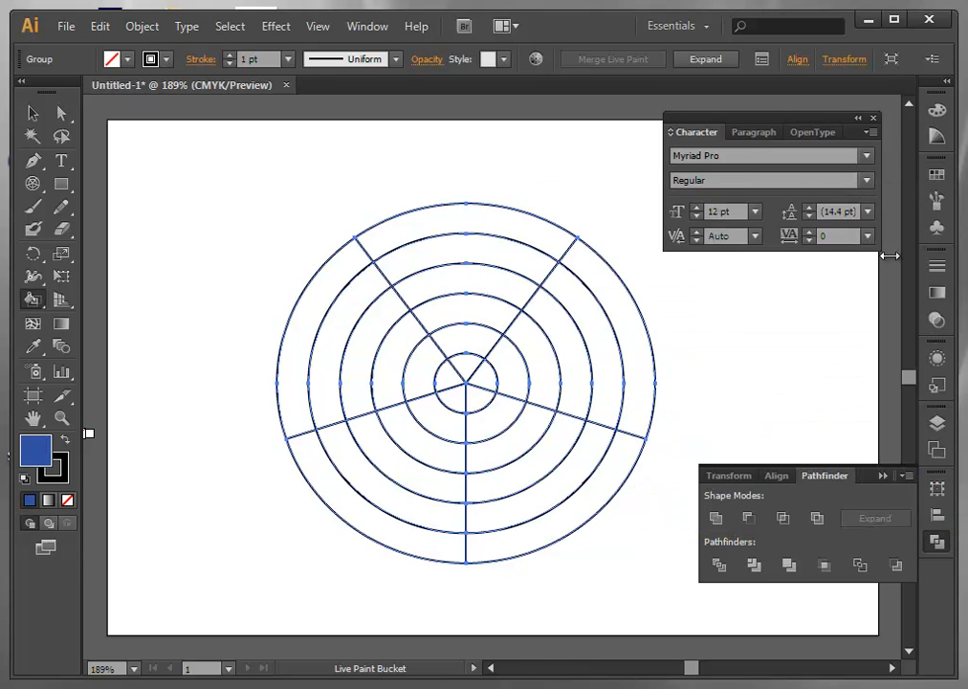
click(340, 274)
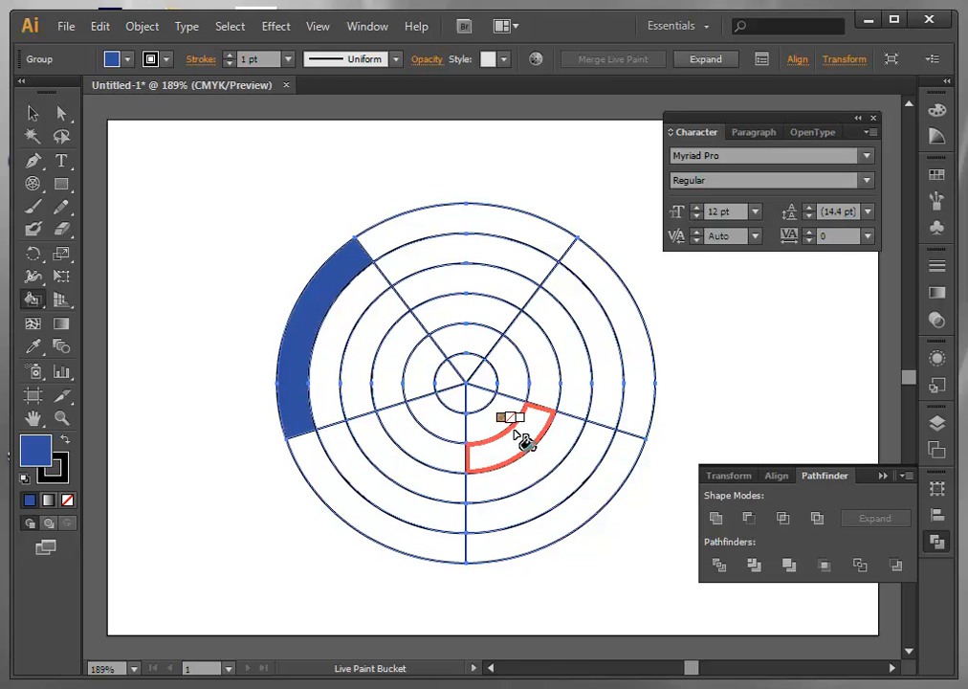
click(521, 437)
click(488, 312)
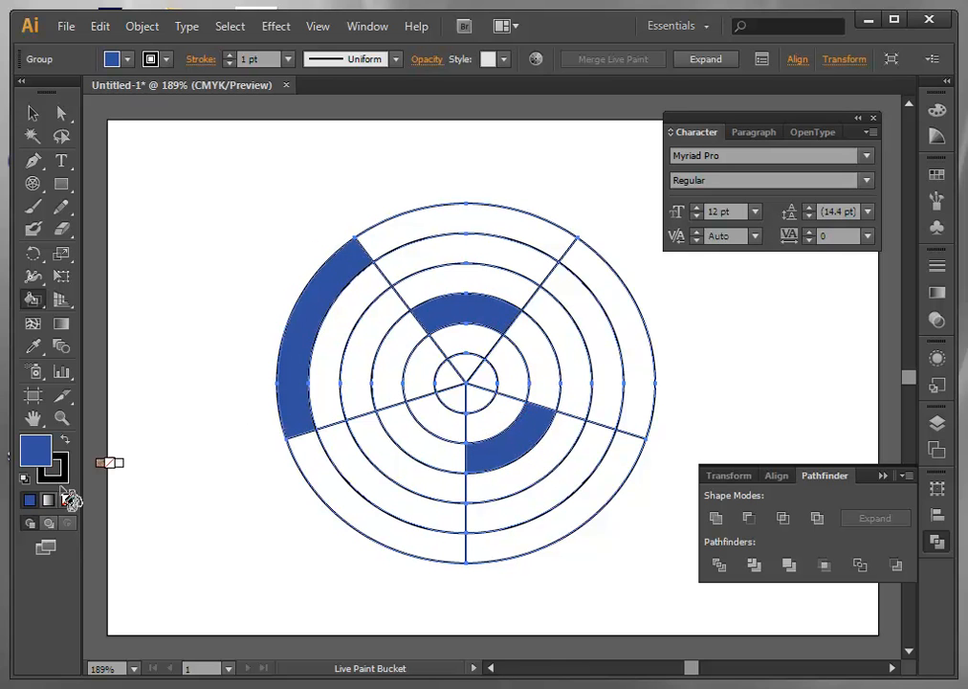
Choose green 0CEA16 and paint the second-outermost ring's top and right segments plus the lower-left segments of the outermost and third inner rings.
double_click(38, 450)
drag(775, 394, 771, 407)
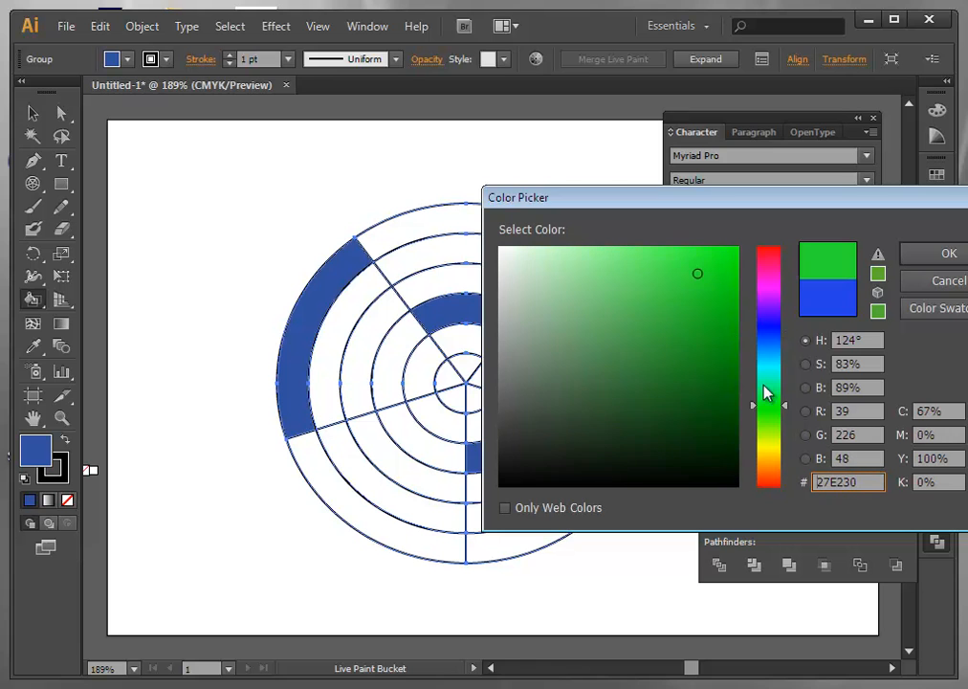
click(728, 267)
click(947, 254)
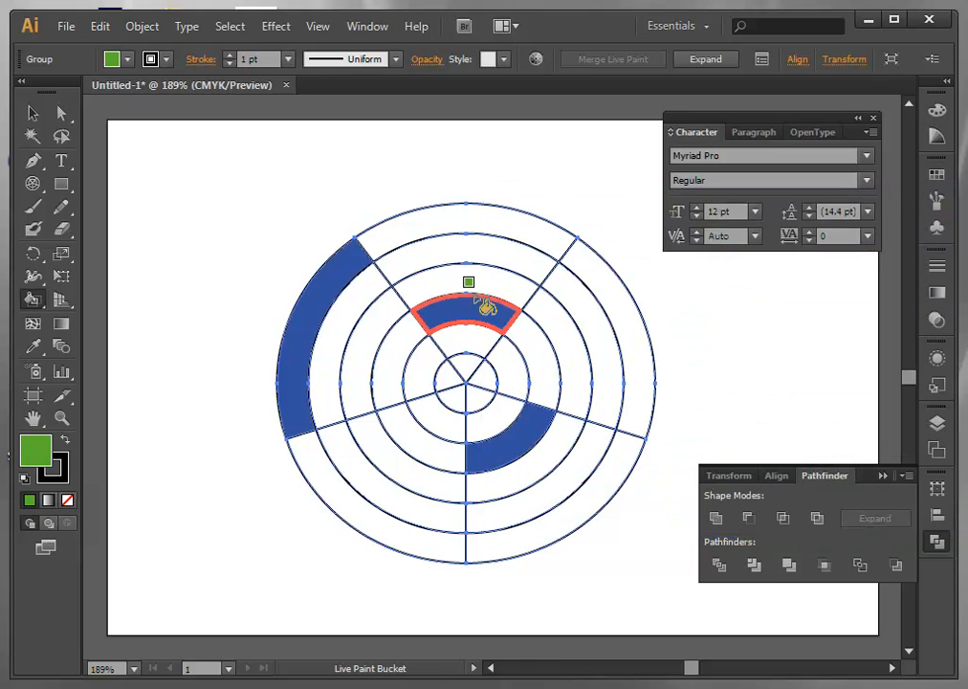
click(505, 266)
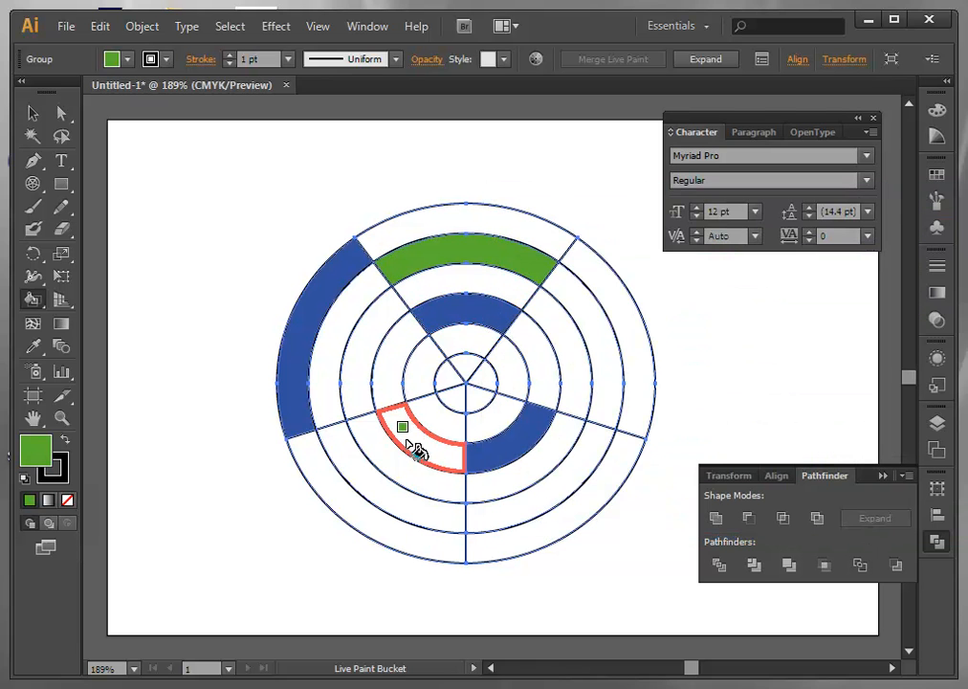
click(417, 451)
click(609, 376)
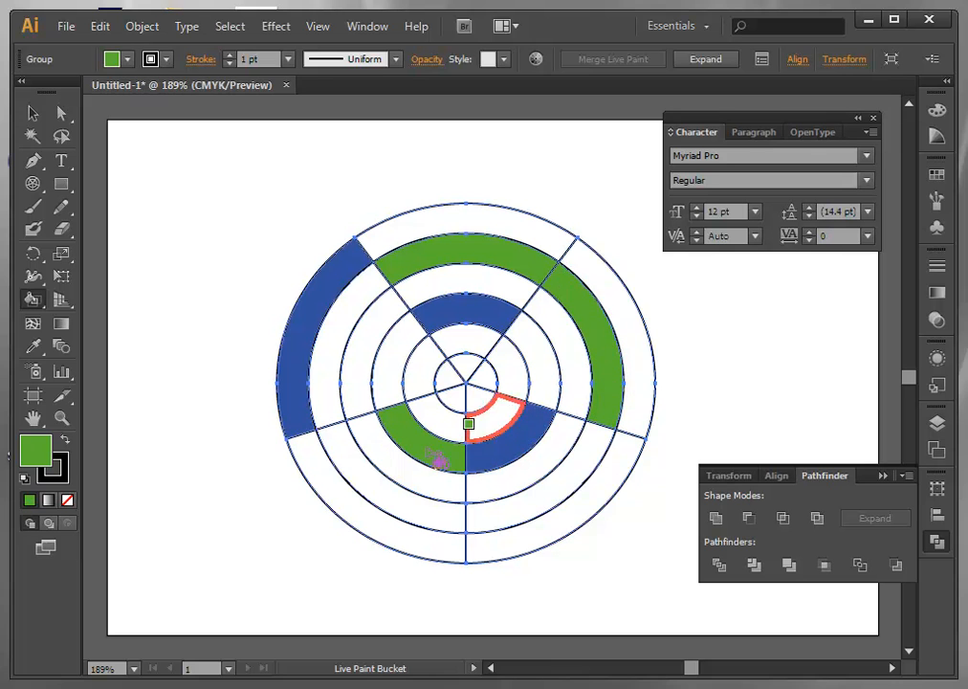
click(345, 502)
Choose a light blue fill and paint the fourth ring's left segment and both lower segments of the second-outermost ring.
double_click(39, 450)
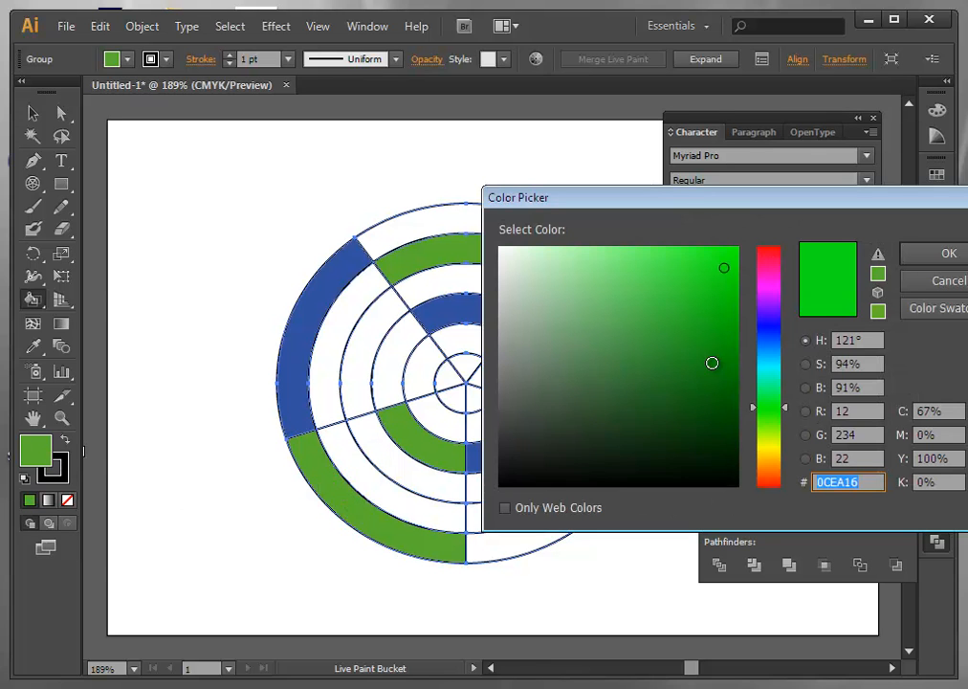
click(769, 353)
click(613, 281)
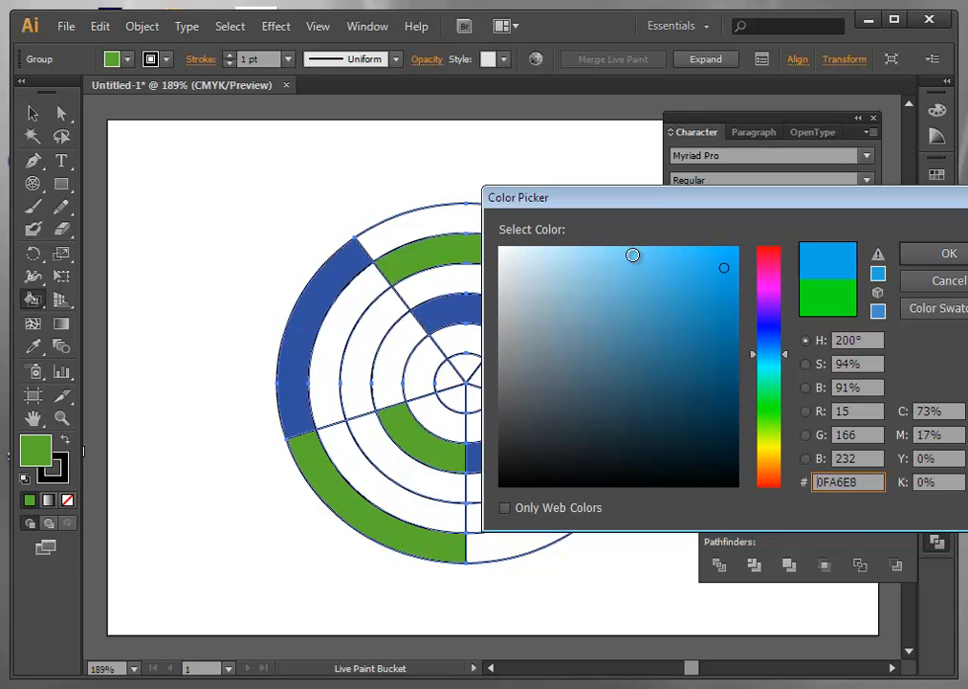
click(677, 268)
click(950, 255)
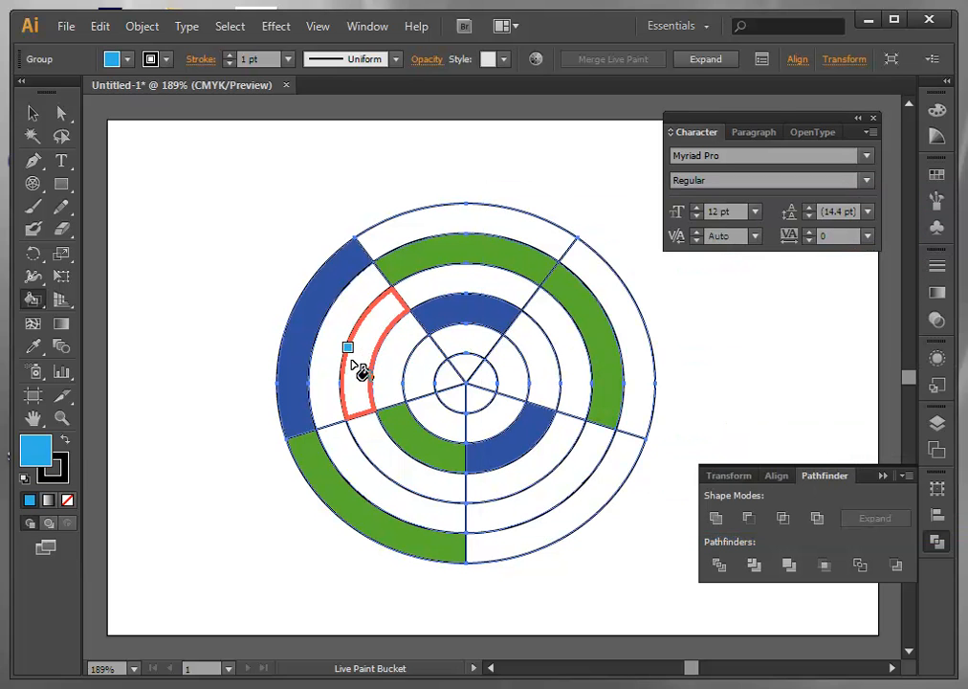
click(359, 367)
click(535, 479)
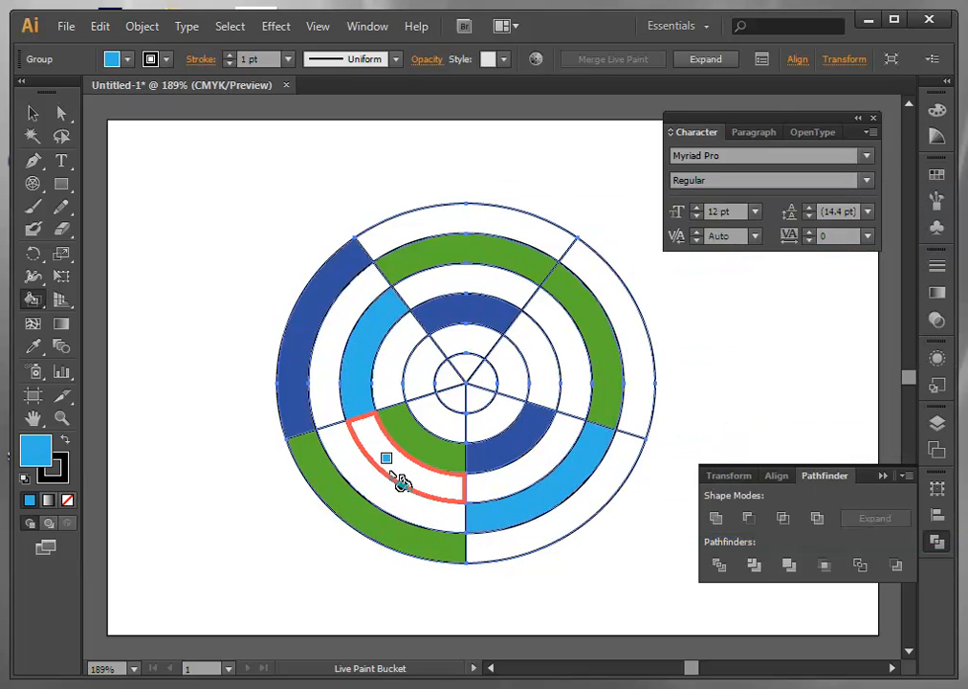
click(392, 506)
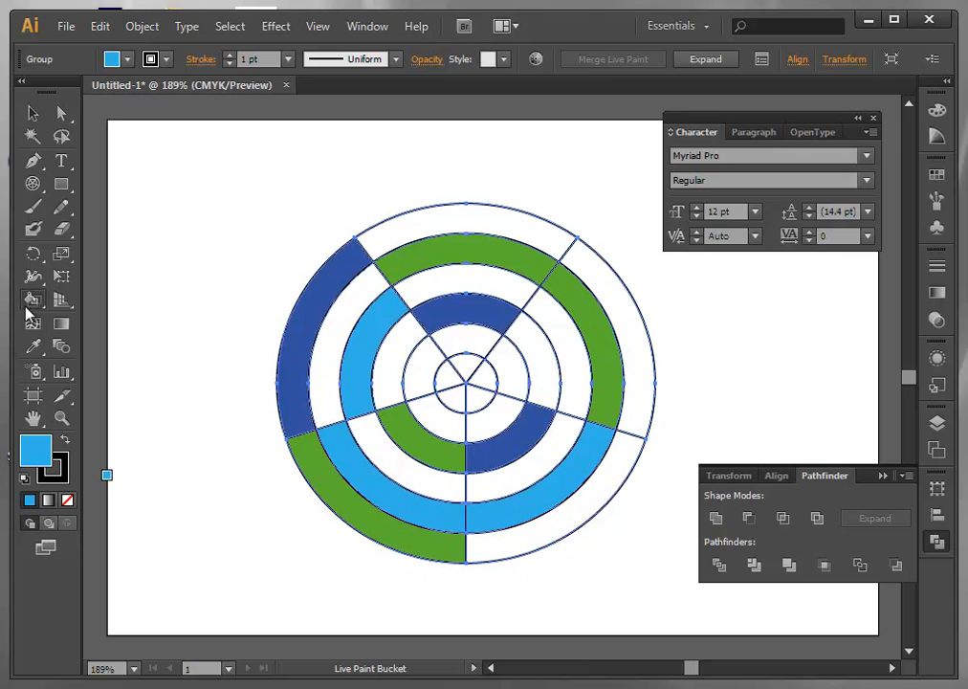
Select the green outermost lower-left segment with Live Paint Selection and recolour it purple.
mouse_move(38, 302)
mouse_down()
mouse_move(98, 352)
mouse_move(122, 354)
mouse_up()
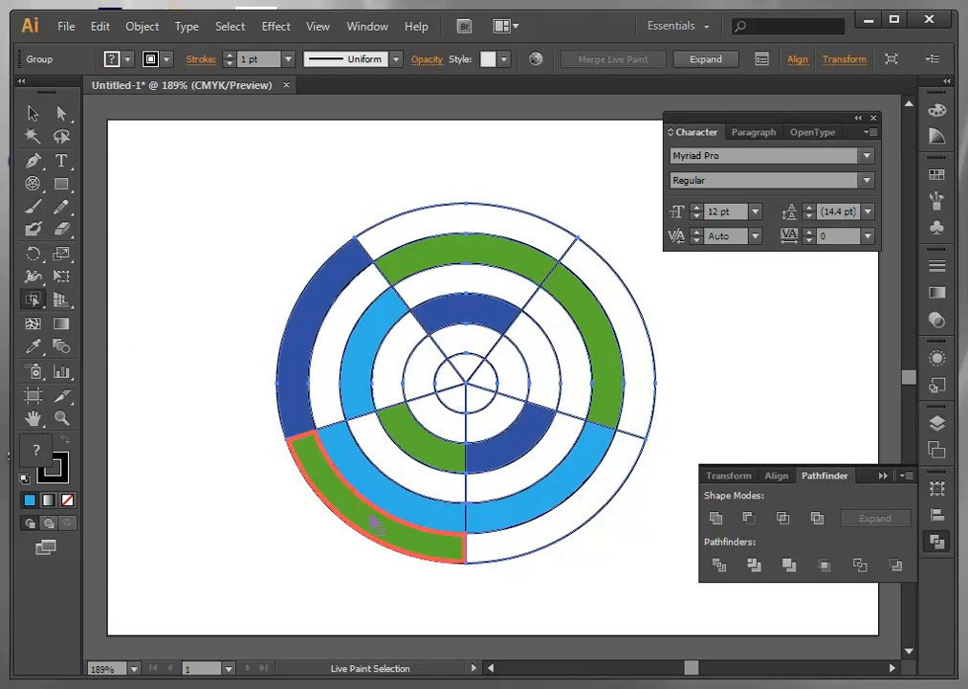
click(375, 523)
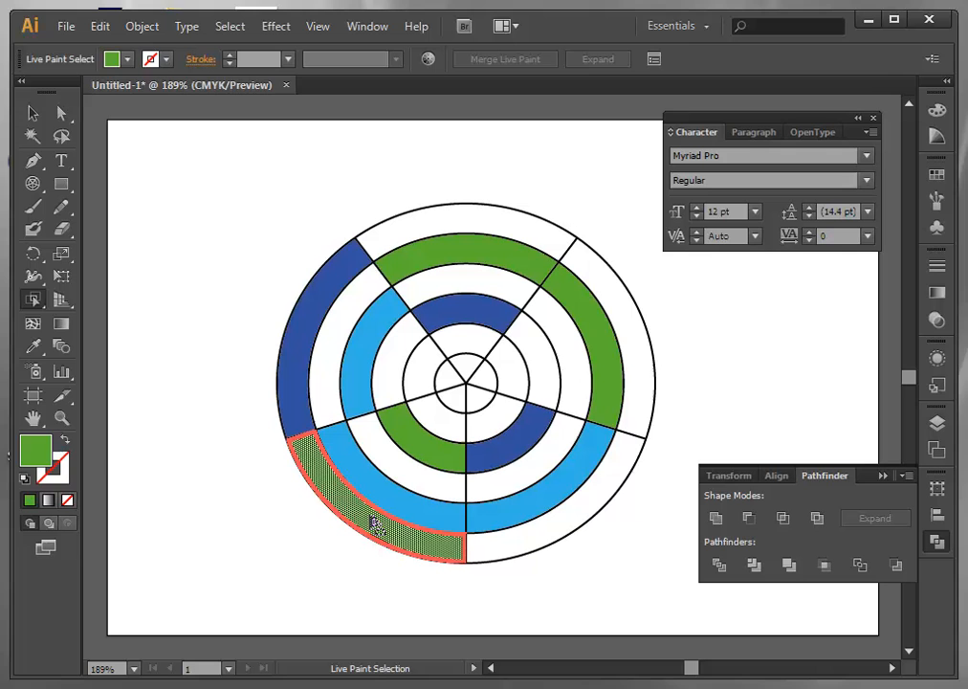
double_click(39, 451)
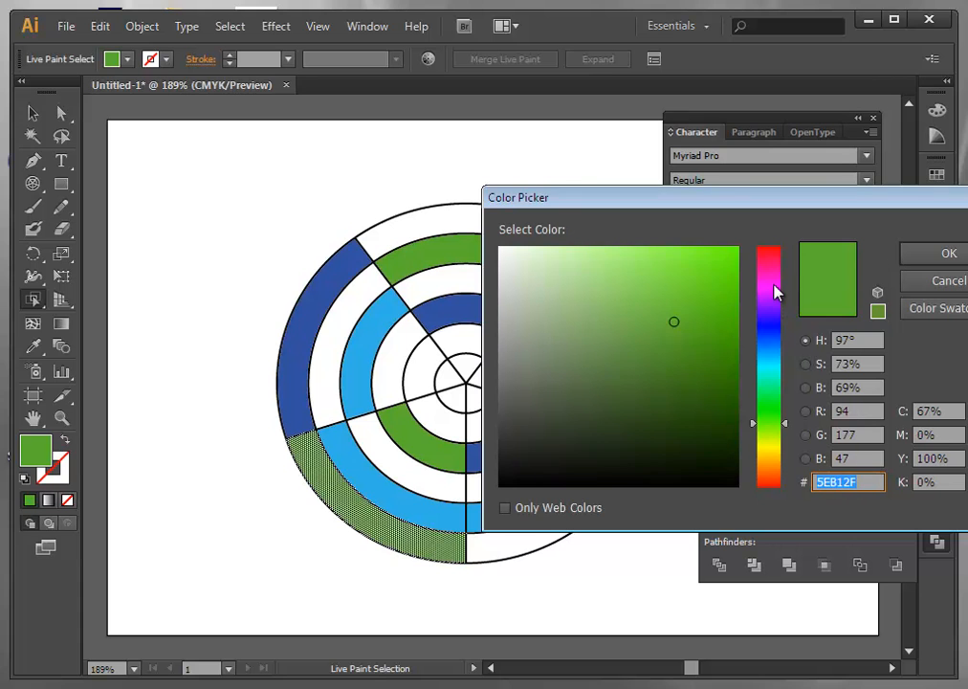
click(771, 286)
drag(708, 284, 738, 255)
click(944, 255)
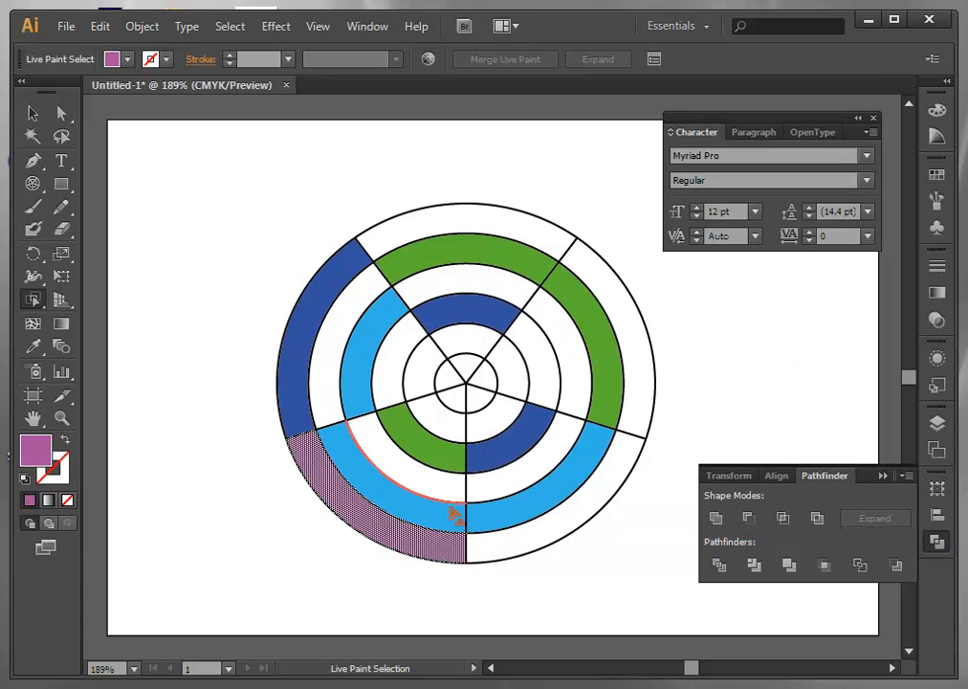
Select the green top segment of the second-outermost ring with Live Paint Selection and delete its fill.
click(521, 512)
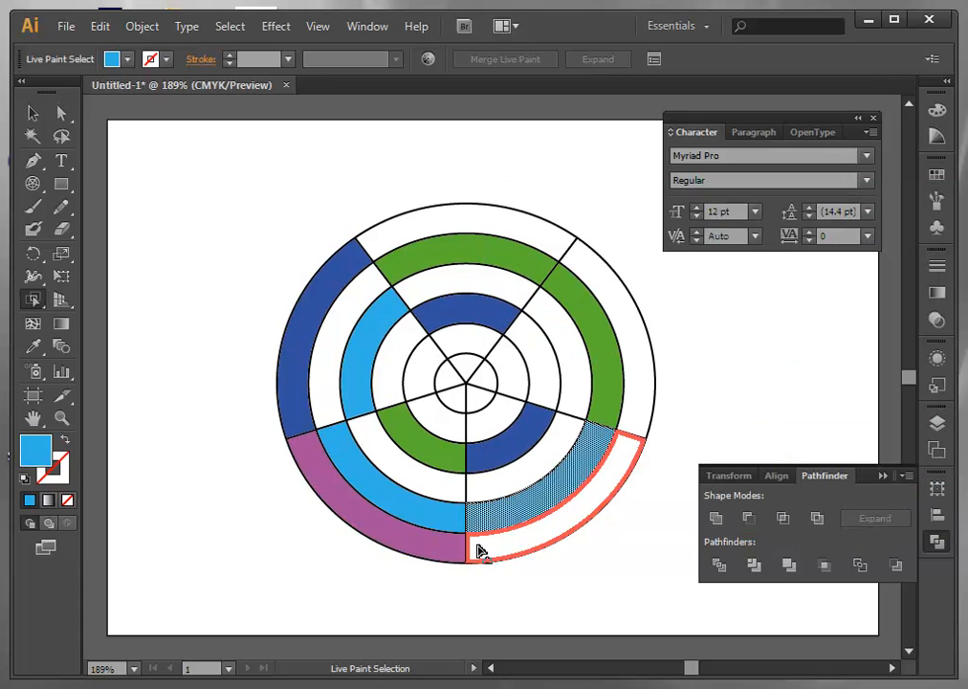
click(504, 267)
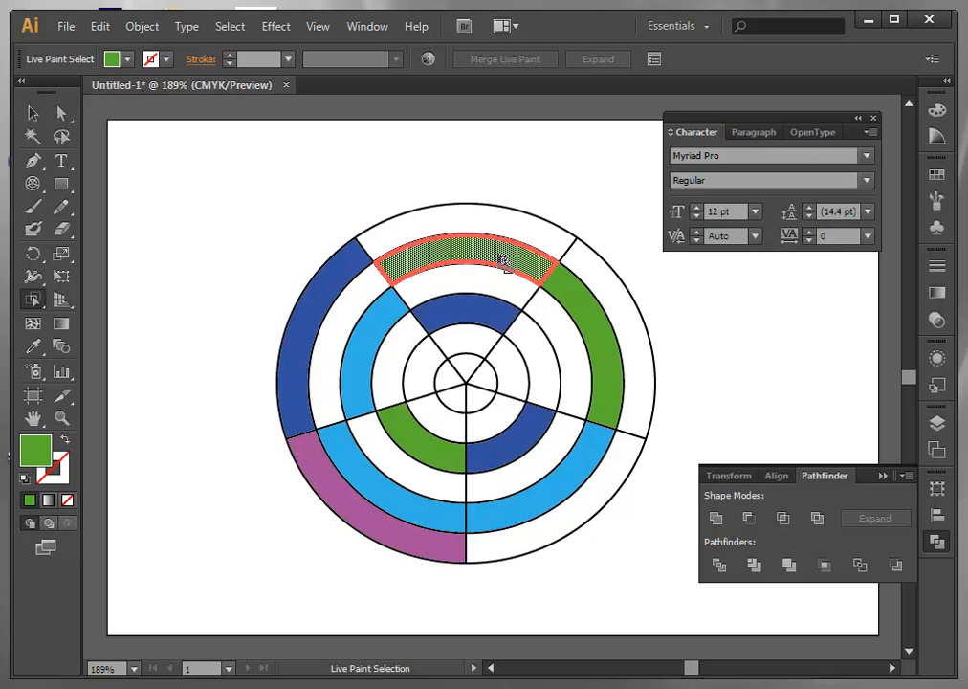
key(Delete)
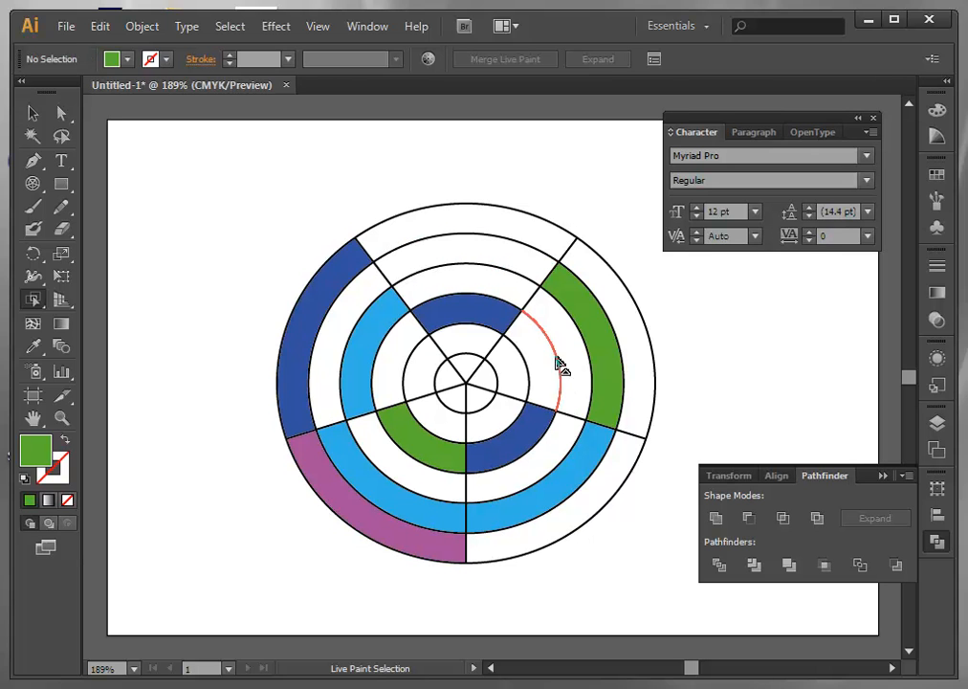
Select the entire painted polar grid and delete it to clear the artboard.
drag(32, 305, 110, 349)
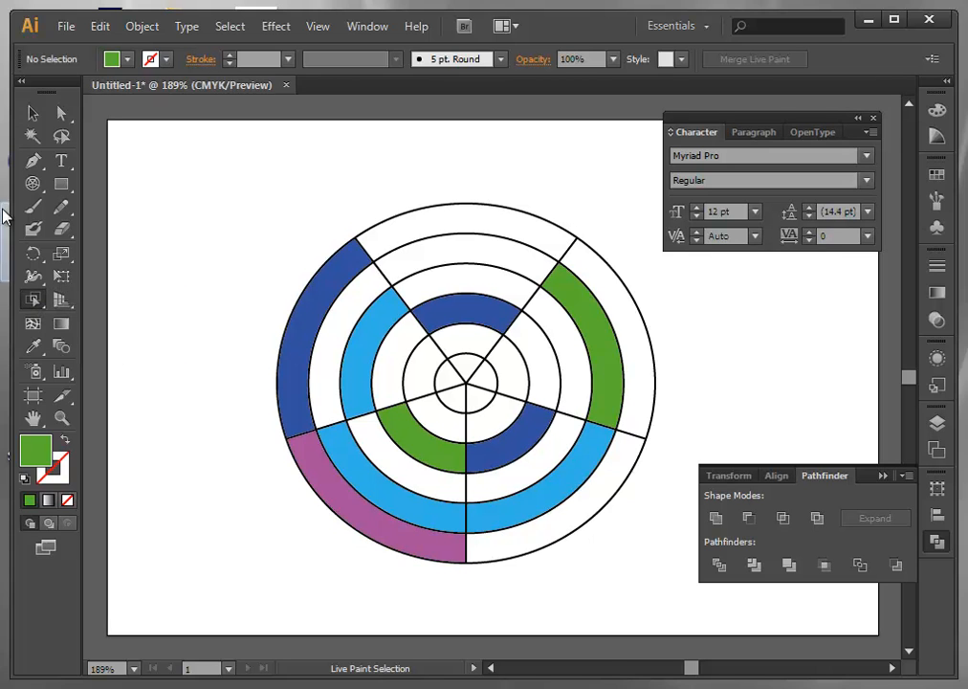
click(33, 113)
drag(293, 182, 634, 591)
key(Delete)
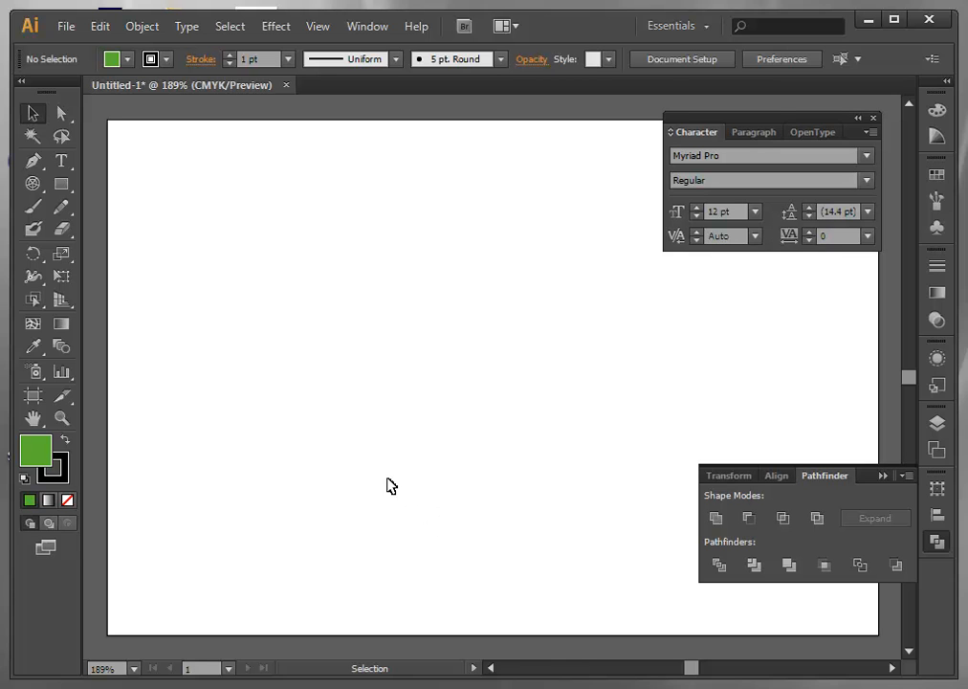
Draw a large, nearly circular ellipse in the middle of the artboard and set its fill to none.
drag(61, 184, 158, 240)
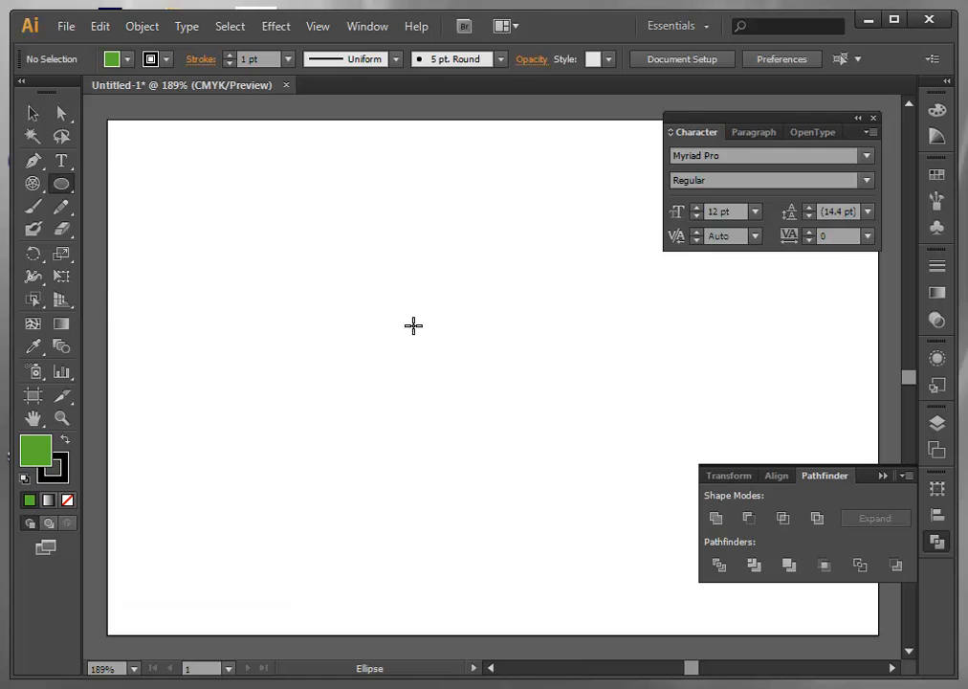
drag(303, 225, 632, 572)
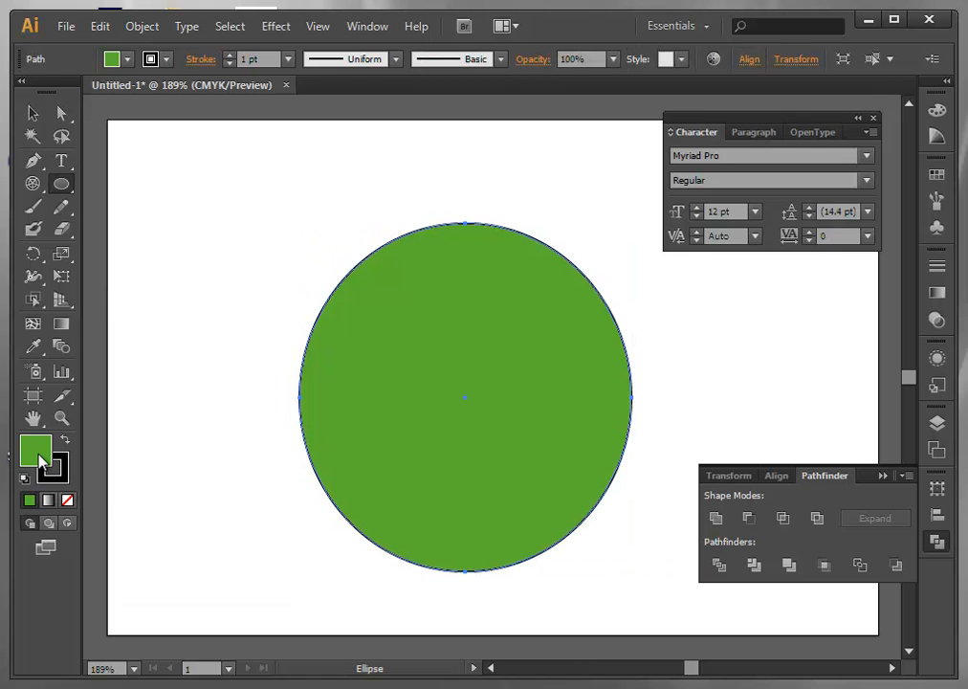
click(68, 500)
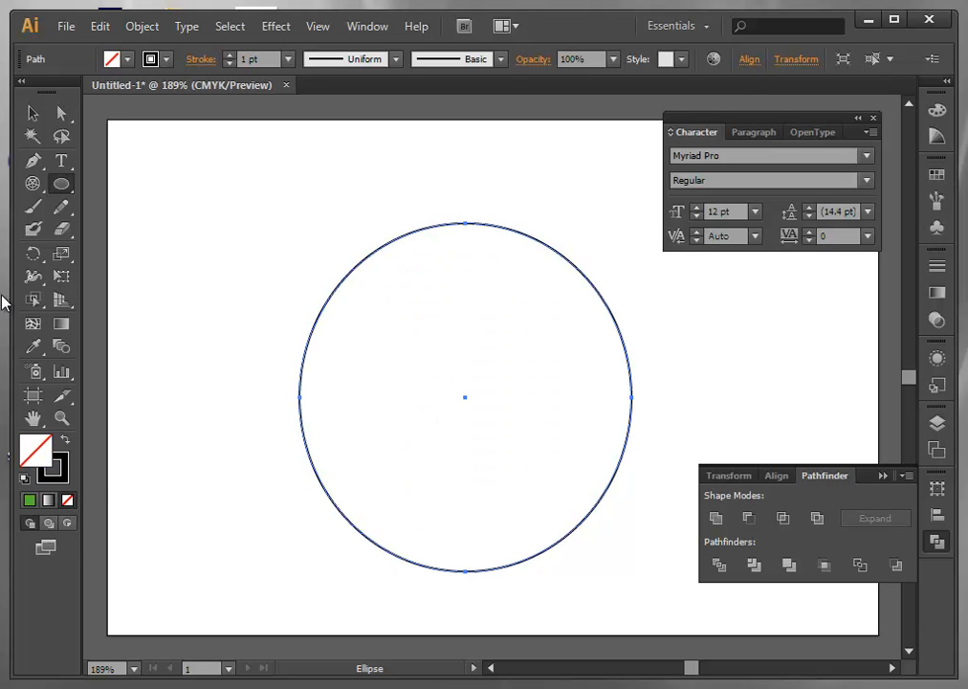
Draw a vertical and a horizontal line segment crossing near the ellipse's centre and extending past its outline.
click(29, 169)
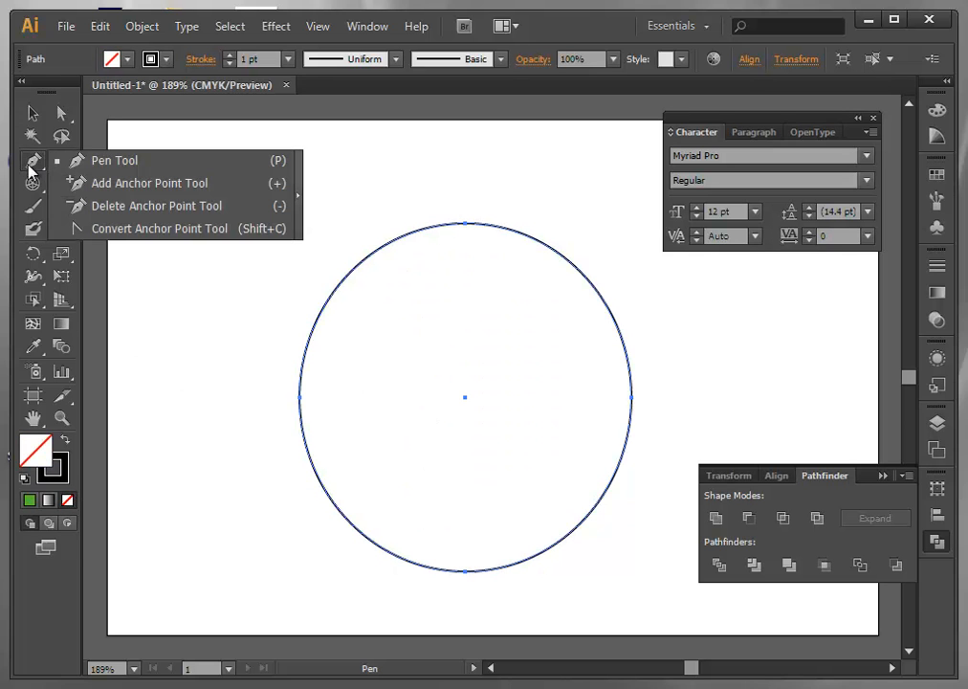
drag(34, 187, 86, 184)
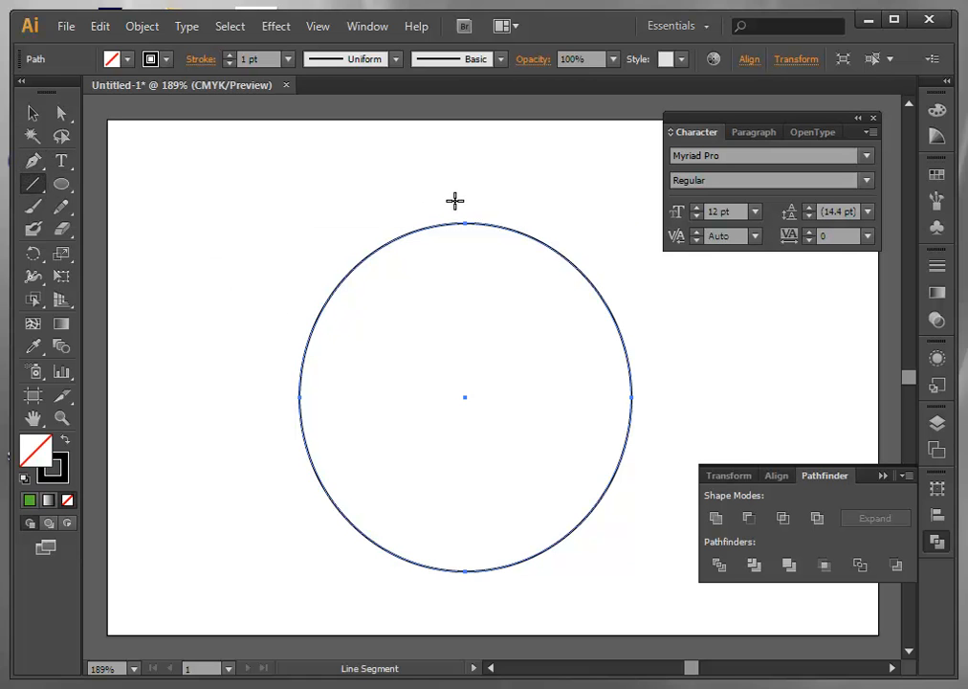
drag(457, 205, 525, 603)
drag(244, 397, 707, 405)
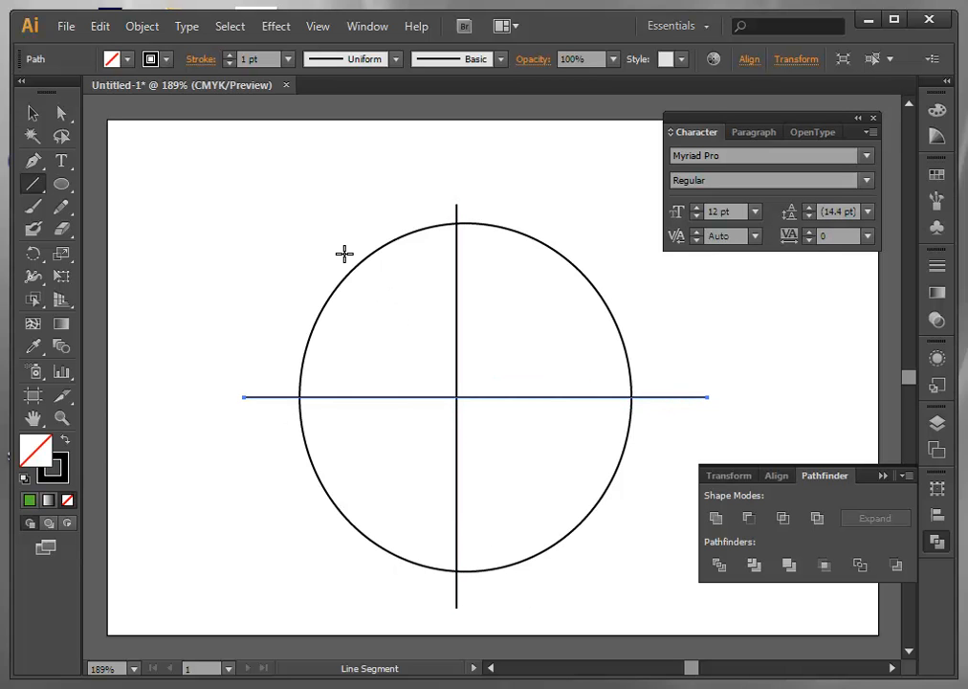
Draw two diagonal lines through the crossing point, and split the ellipse along all four lines with Pathfinder Divide.
drag(322, 241, 627, 575)
drag(580, 224, 321, 585)
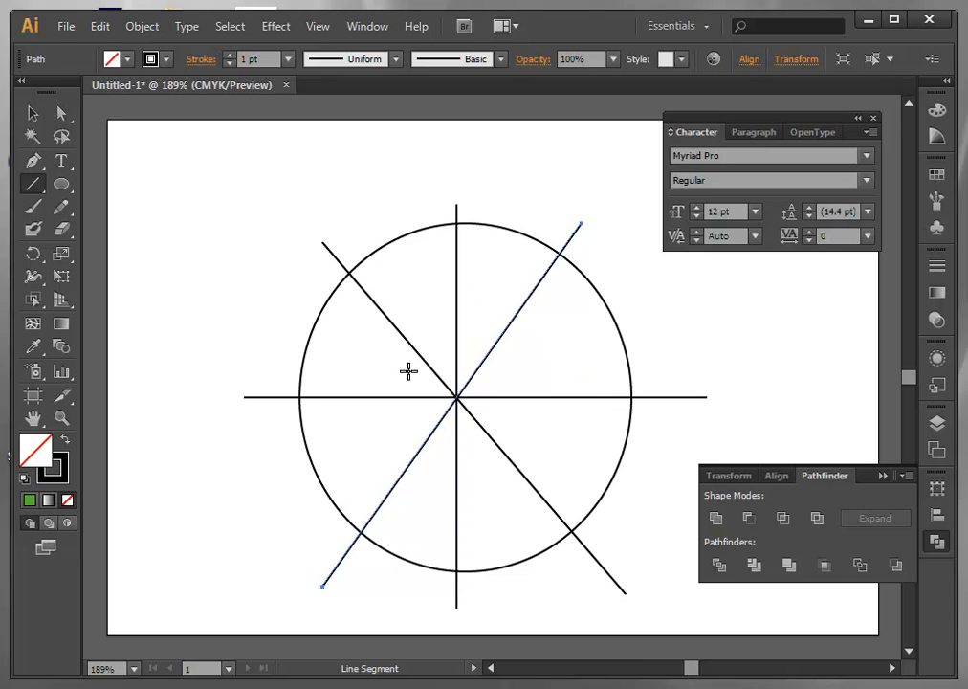
click(32, 114)
mouse_move(207, 156)
mouse_down()
mouse_move(417, 260)
mouse_move(740, 559)
mouse_move(733, 601)
mouse_move(716, 620)
mouse_move(701, 613)
mouse_up()
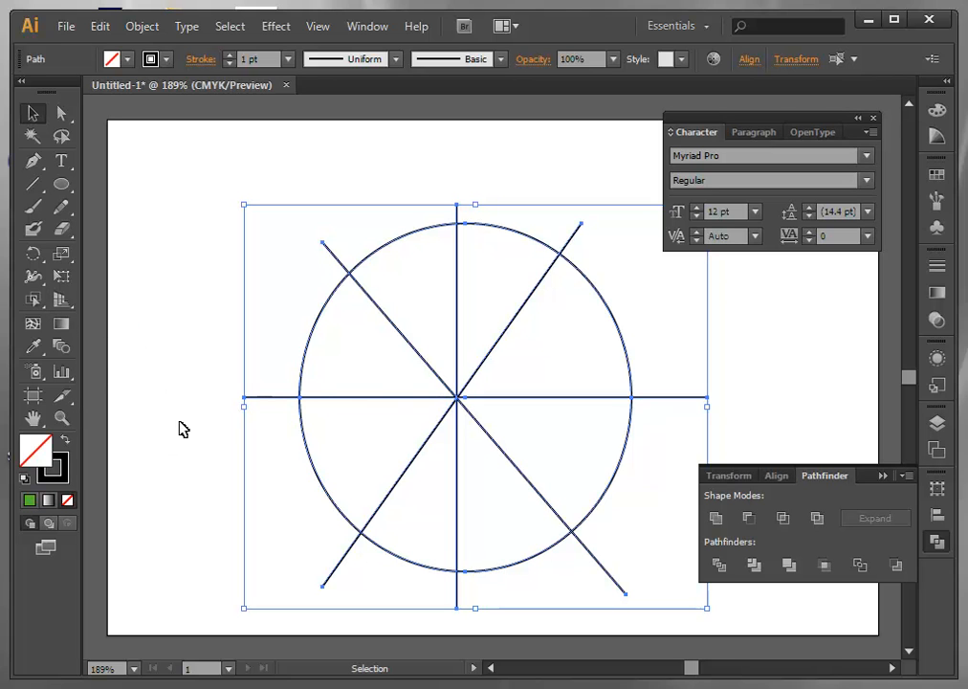
click(719, 566)
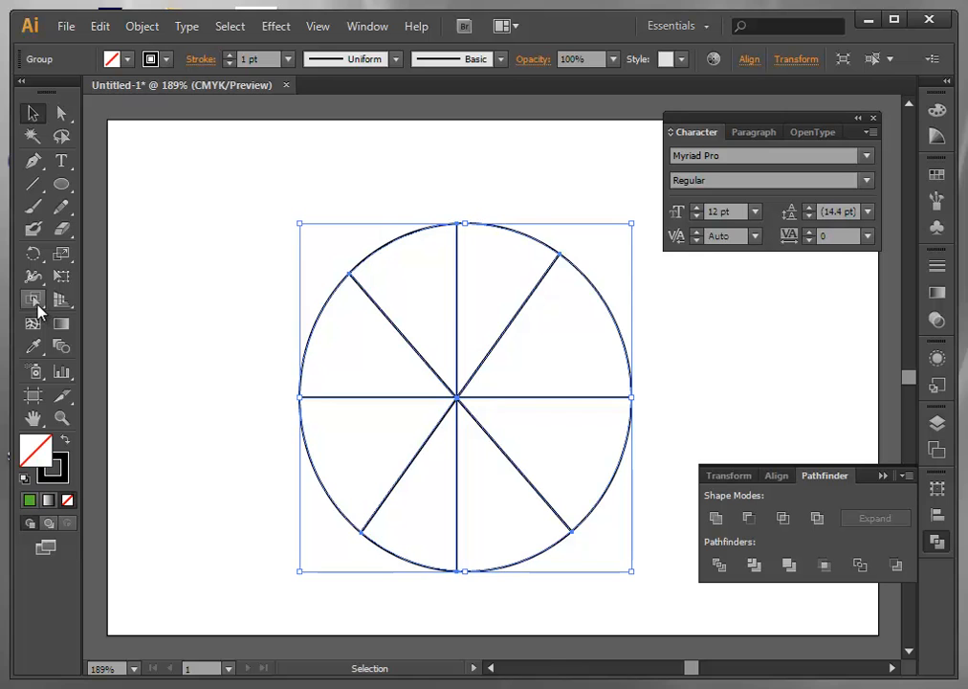
Make the divided circle a Live Paint group and fill the wedge just left of the upper vertical line with purple #C428EA.
drag(38, 307, 124, 328)
click(335, 358)
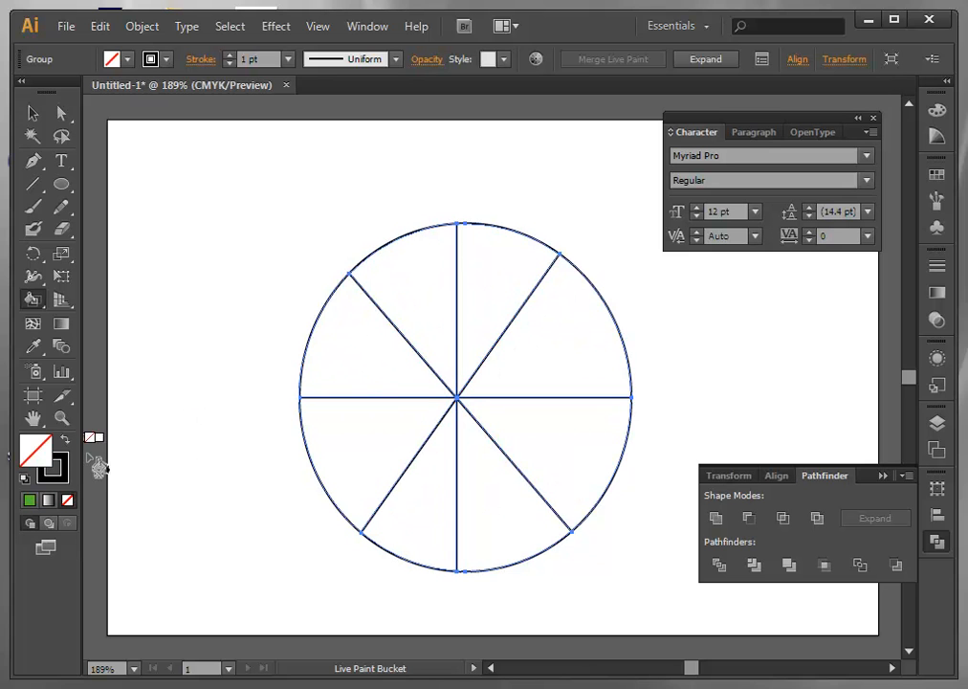
double_click(44, 450)
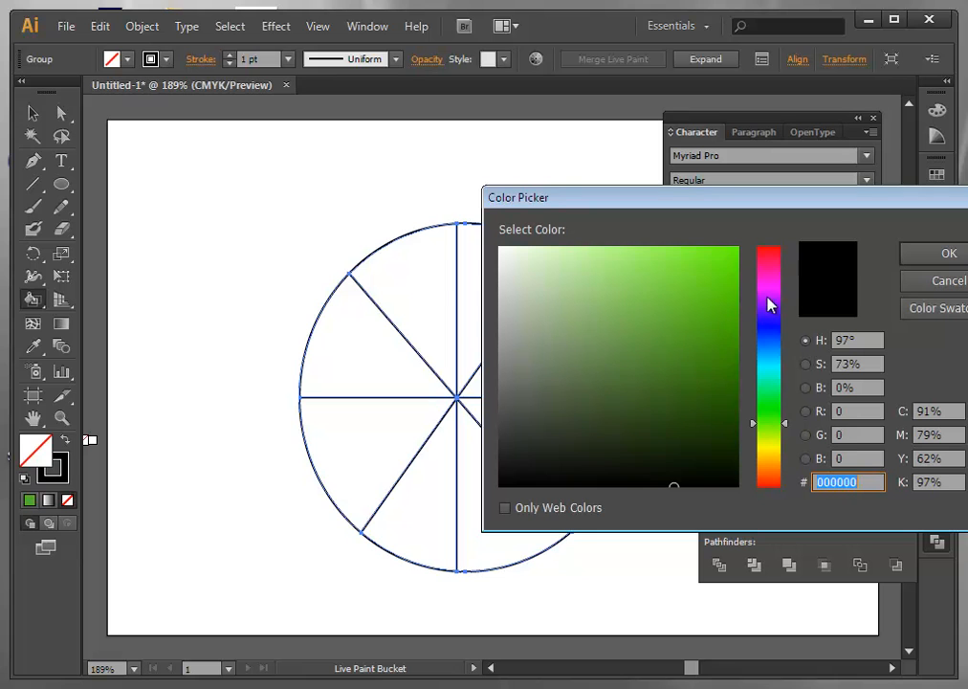
click(772, 296)
click(696, 266)
click(933, 253)
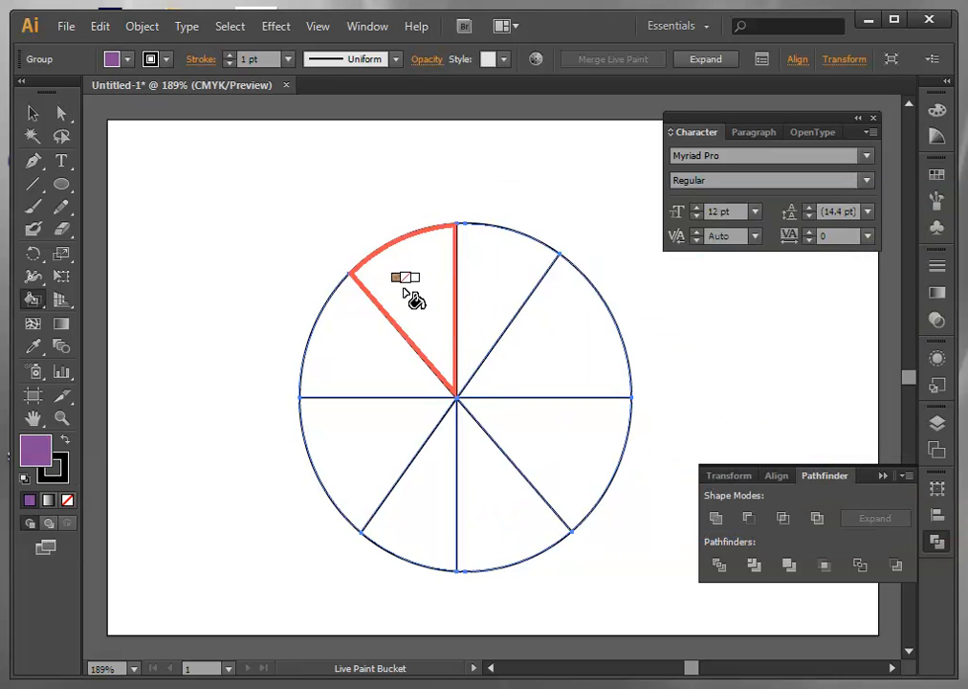
click(412, 293)
Set the fill to green #0DCE0D and paint the right-hand wedge directly above the horizontal line.
double_click(34, 454)
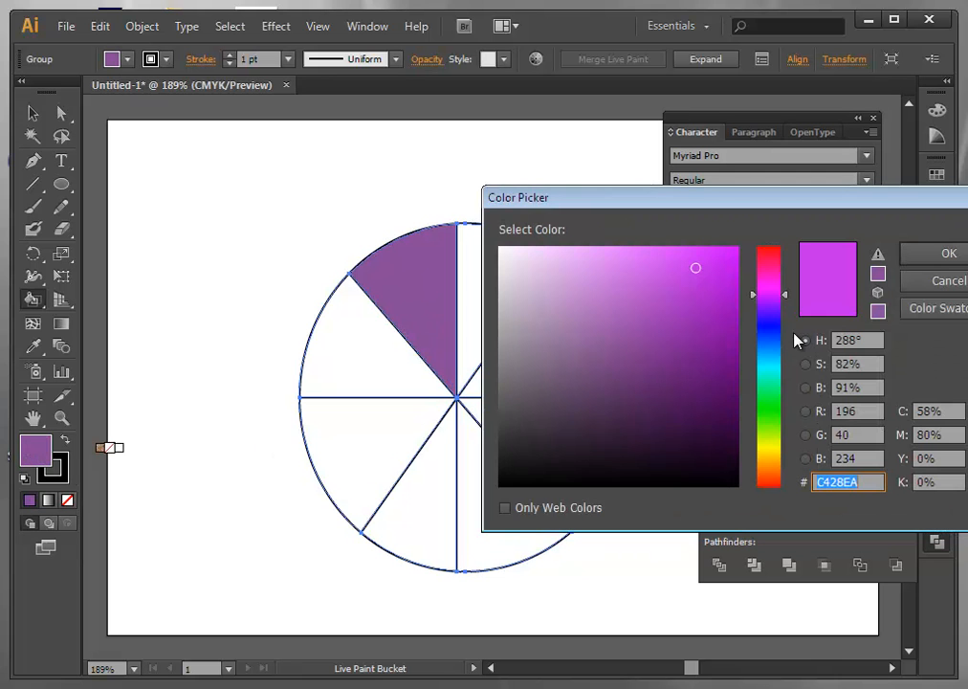
click(770, 407)
click(727, 292)
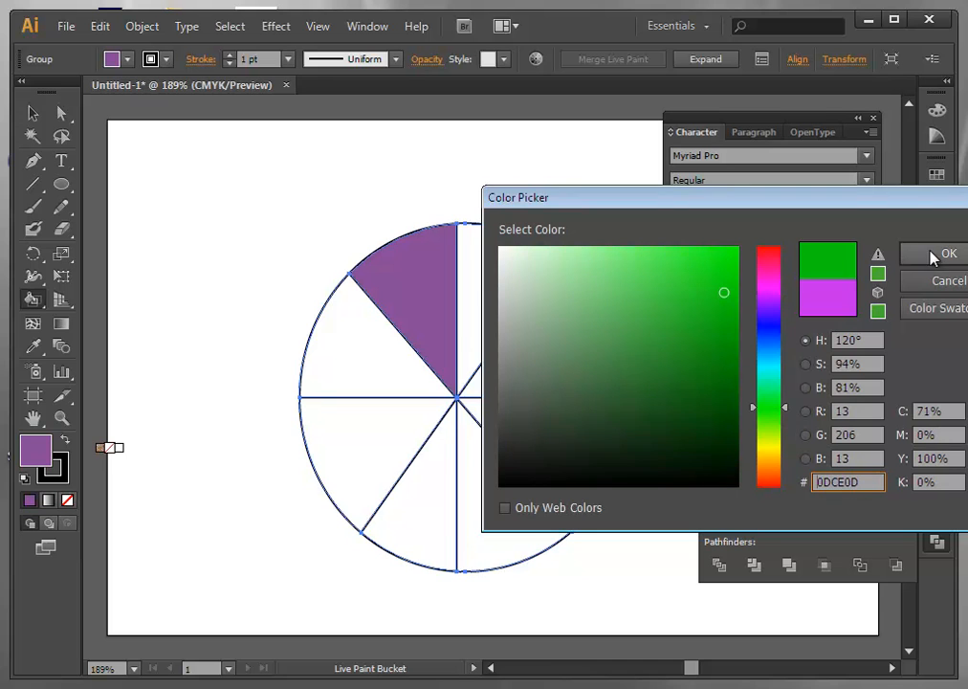
click(933, 253)
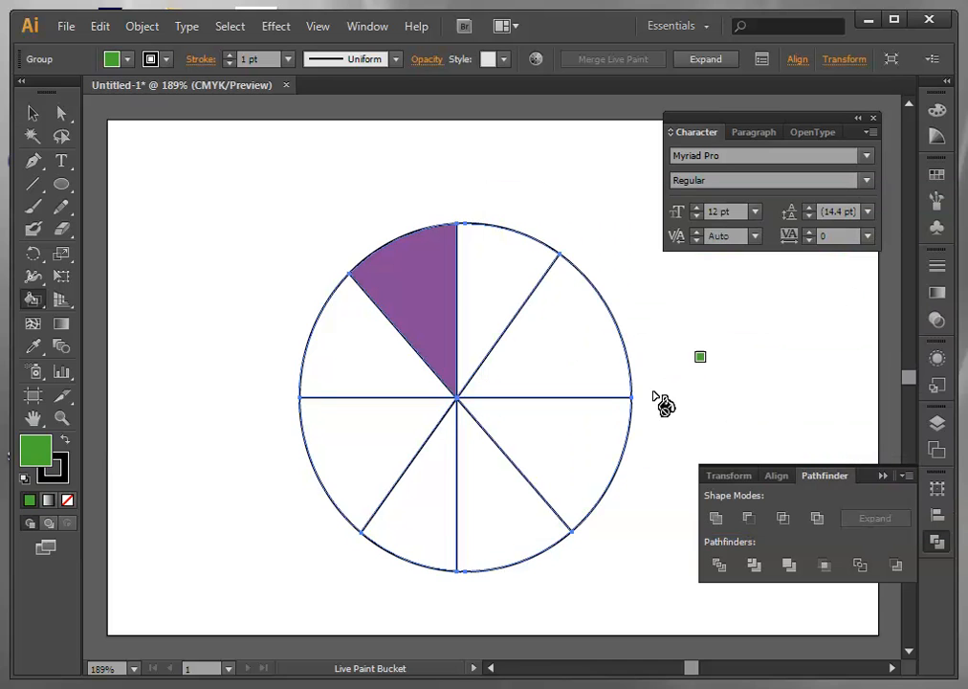
click(553, 360)
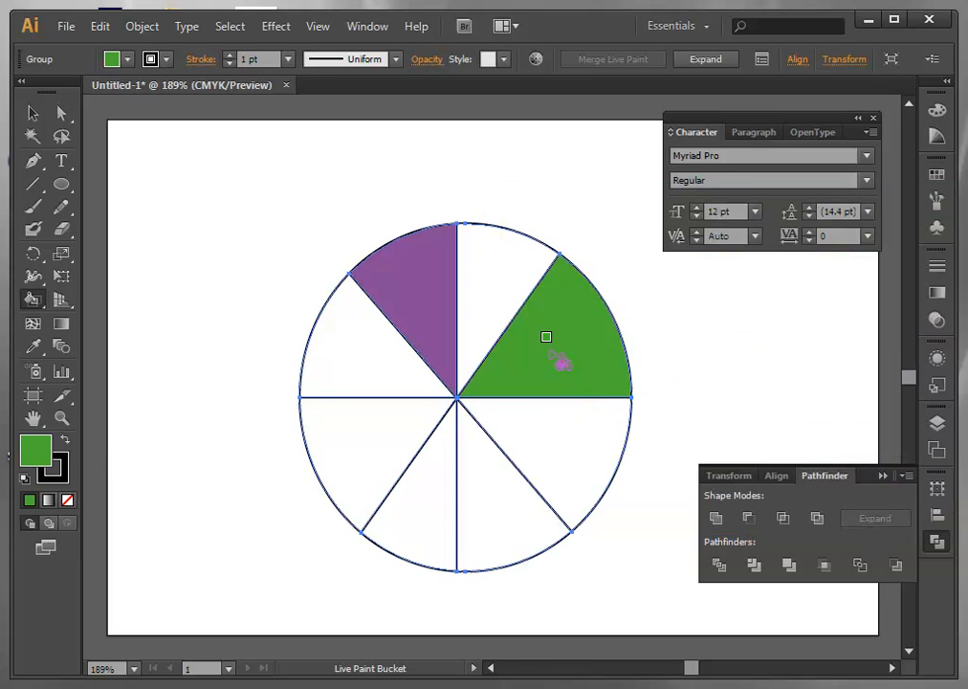
Set the fill to light blue #10BFE8 and paint the left-hand wedge directly below the horizontal line.
double_click(34, 461)
click(771, 359)
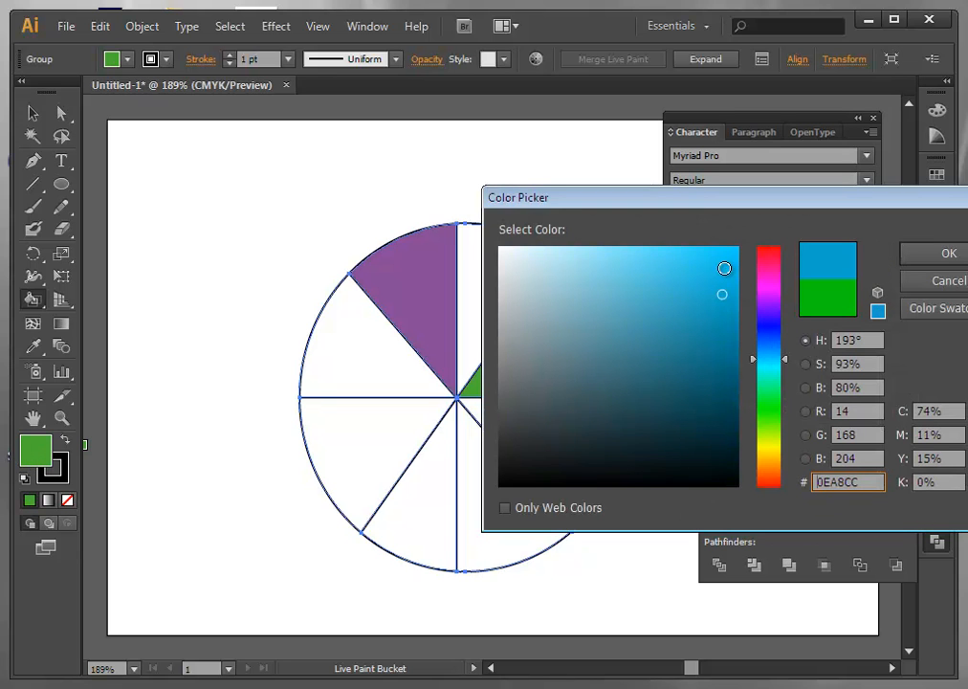
click(724, 262)
click(950, 254)
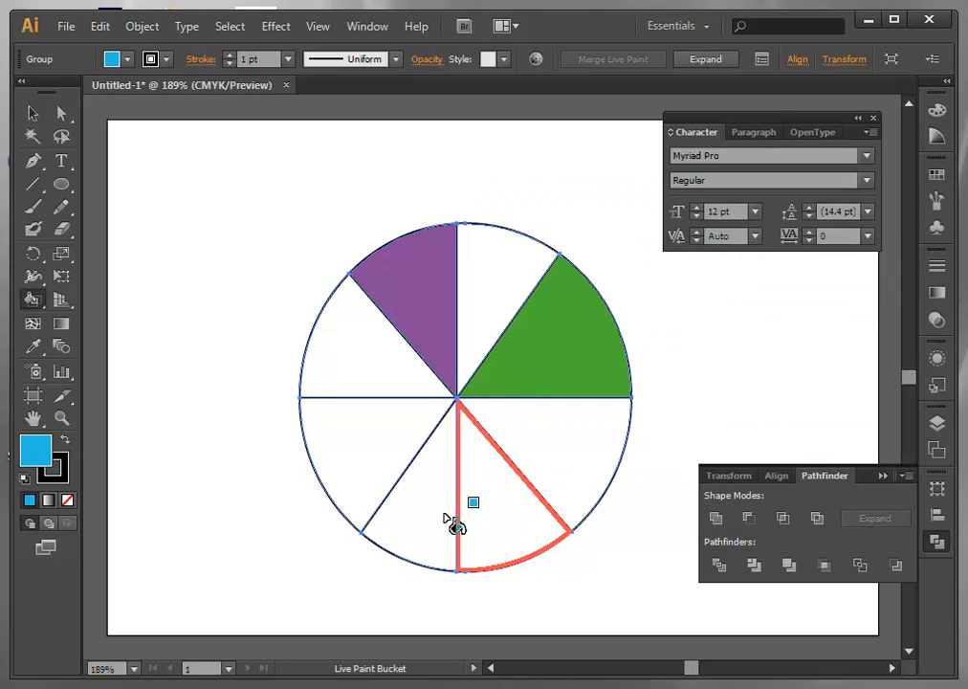
click(357, 460)
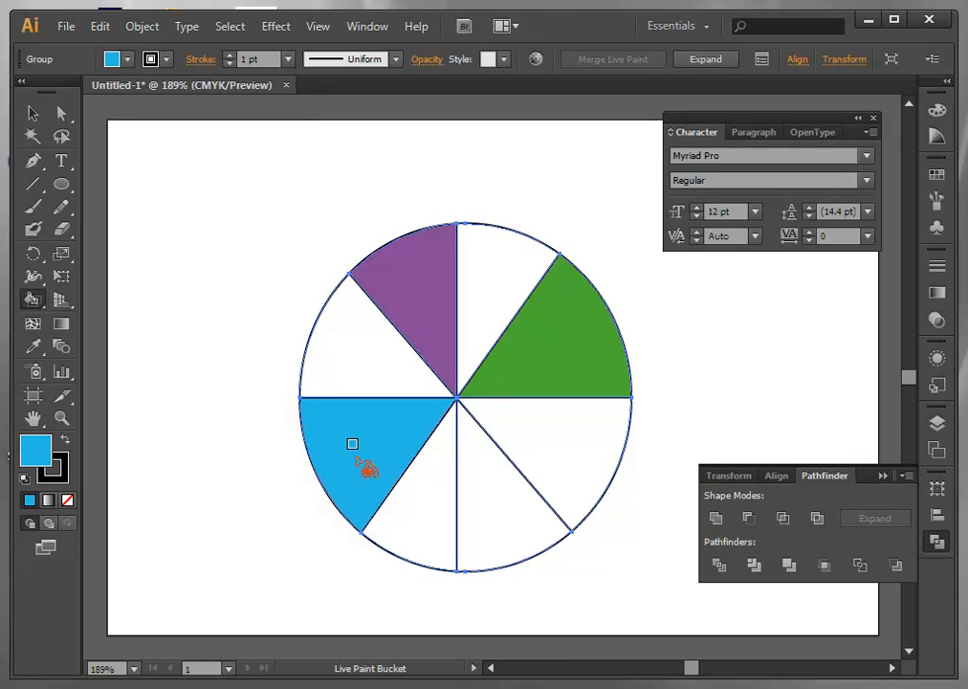
Set the fill to lime green #6FE513 and paint the wedge just left of the lower vertical line.
double_click(27, 454)
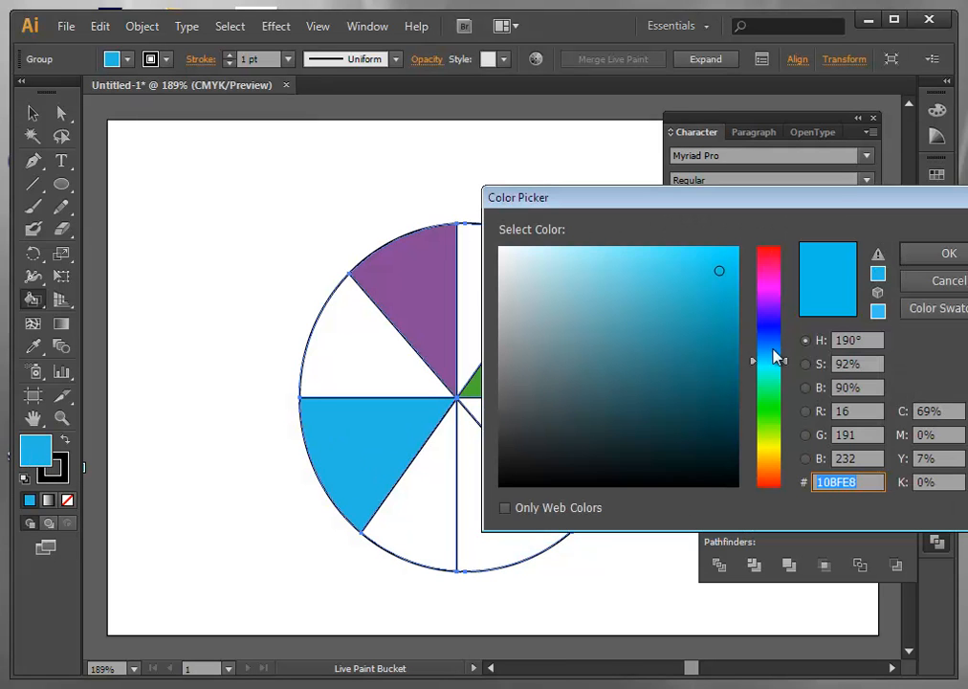
drag(769, 429, 769, 424)
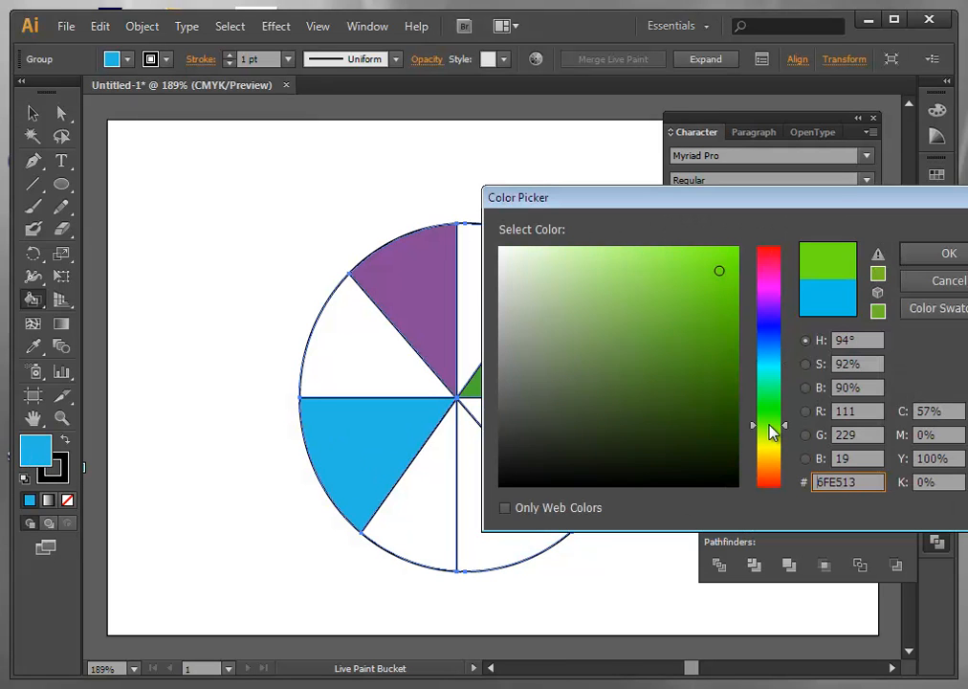
click(939, 258)
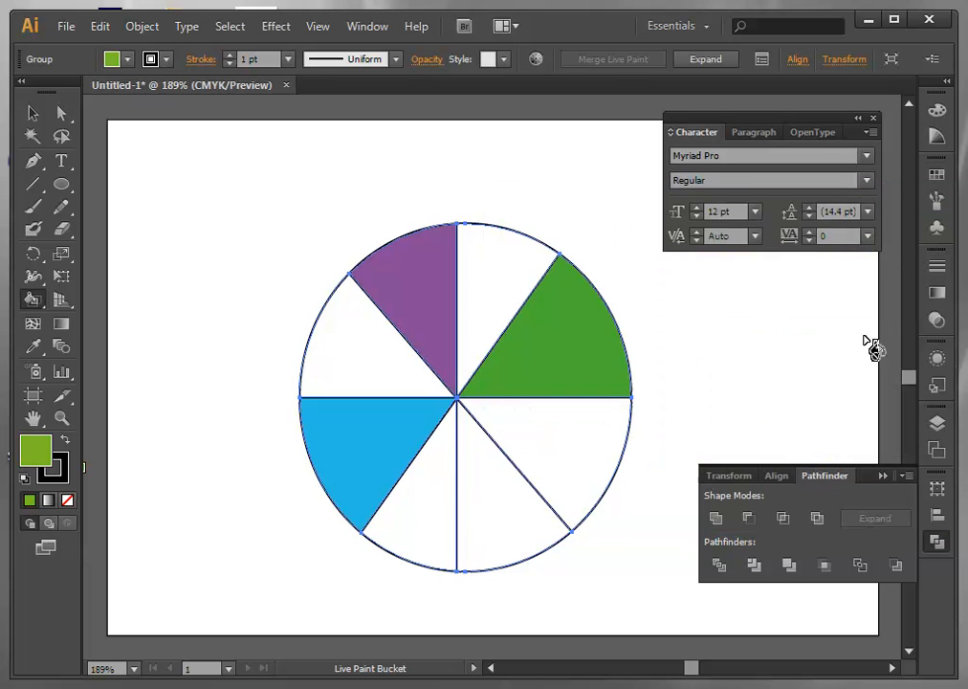
click(448, 545)
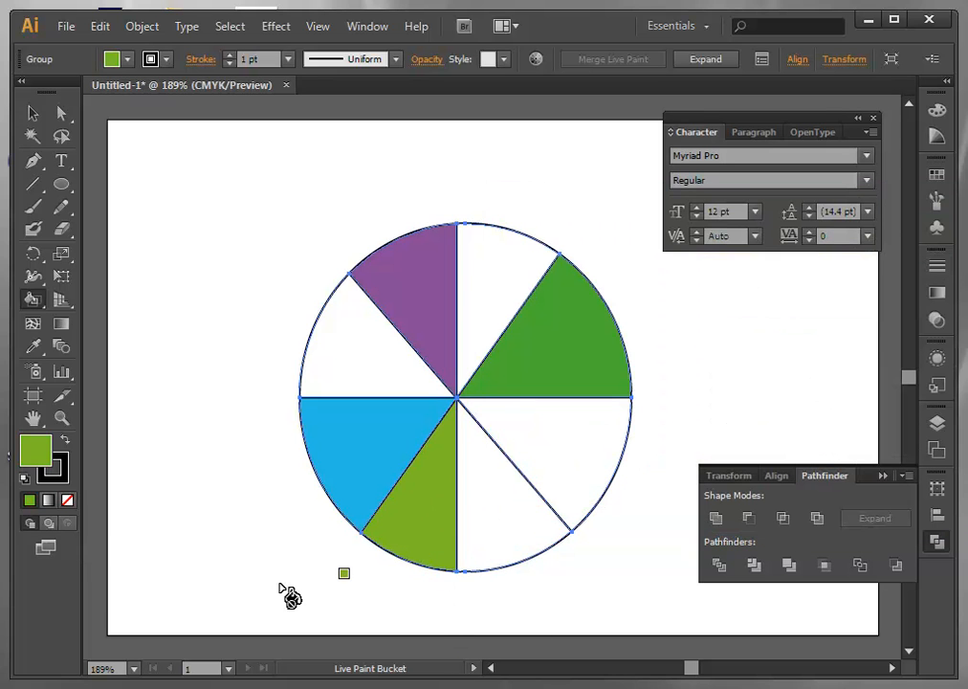
Set the fill to pale yellow #F7E486 and paint the left-hand wedge directly above the horizontal line.
double_click(39, 456)
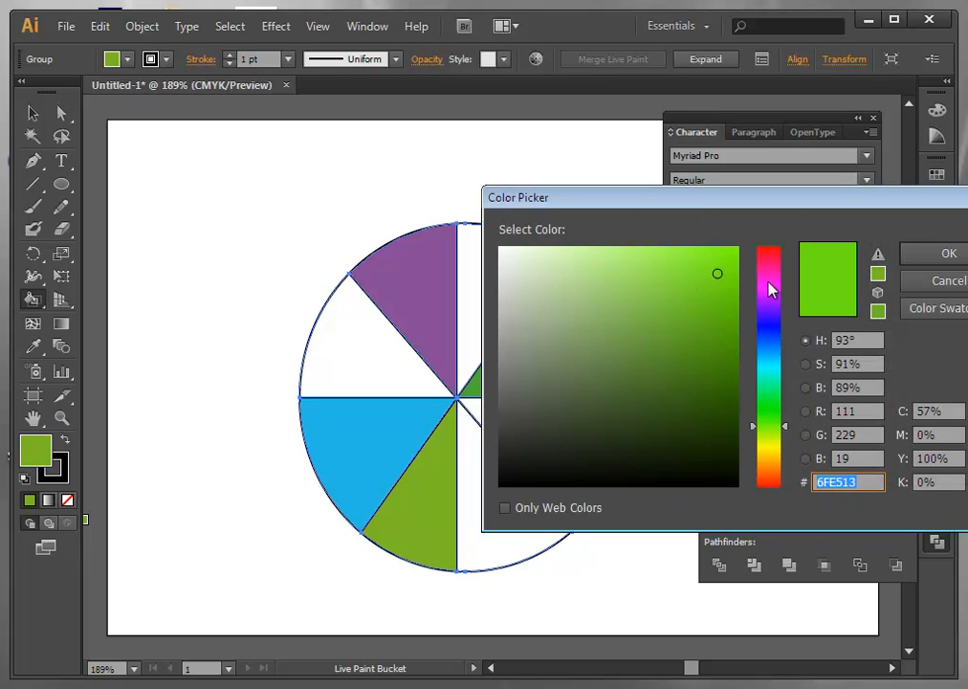
mouse_move(785, 433)
mouse_down()
mouse_move(792, 475)
mouse_move(775, 453)
mouse_up()
drag(681, 268, 608, 253)
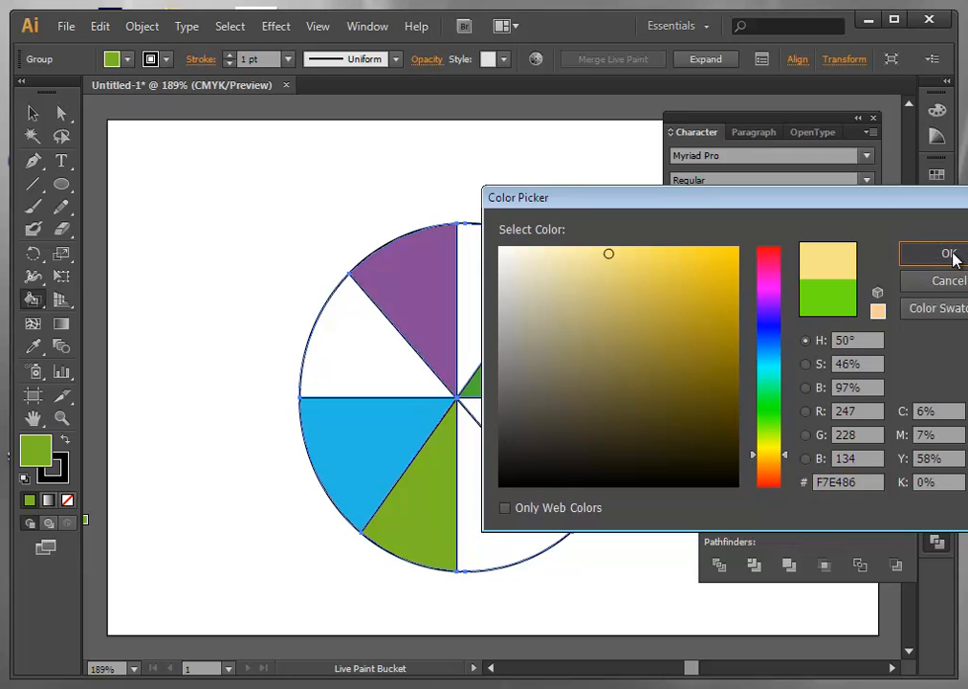
click(950, 254)
click(398, 370)
Set the fill to blue #135AE8 and paint the right-hand wedge directly below the horizontal line.
double_click(35, 450)
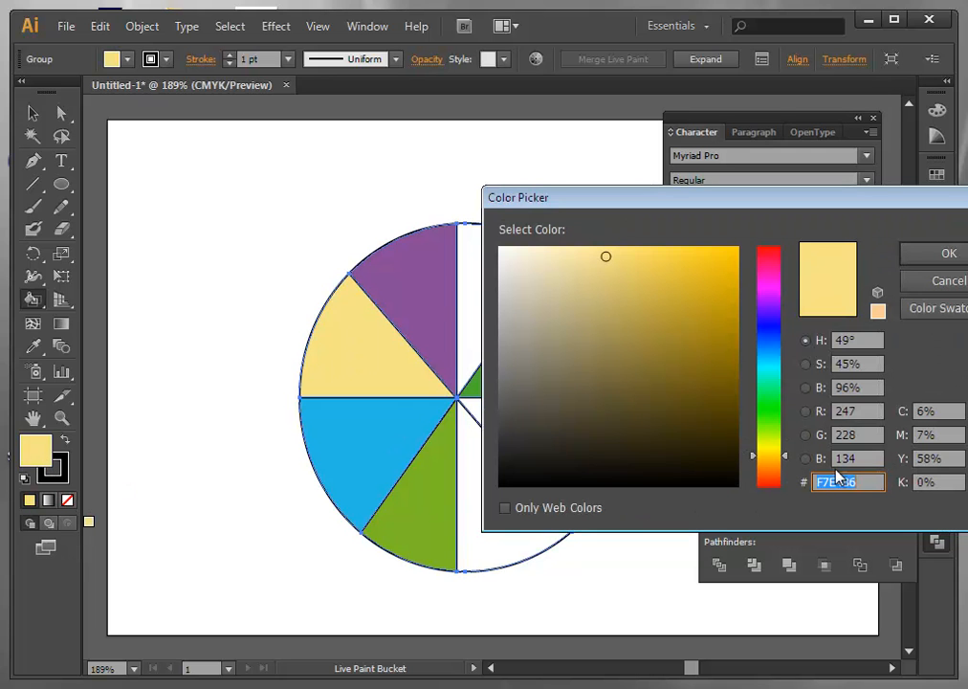
click(769, 417)
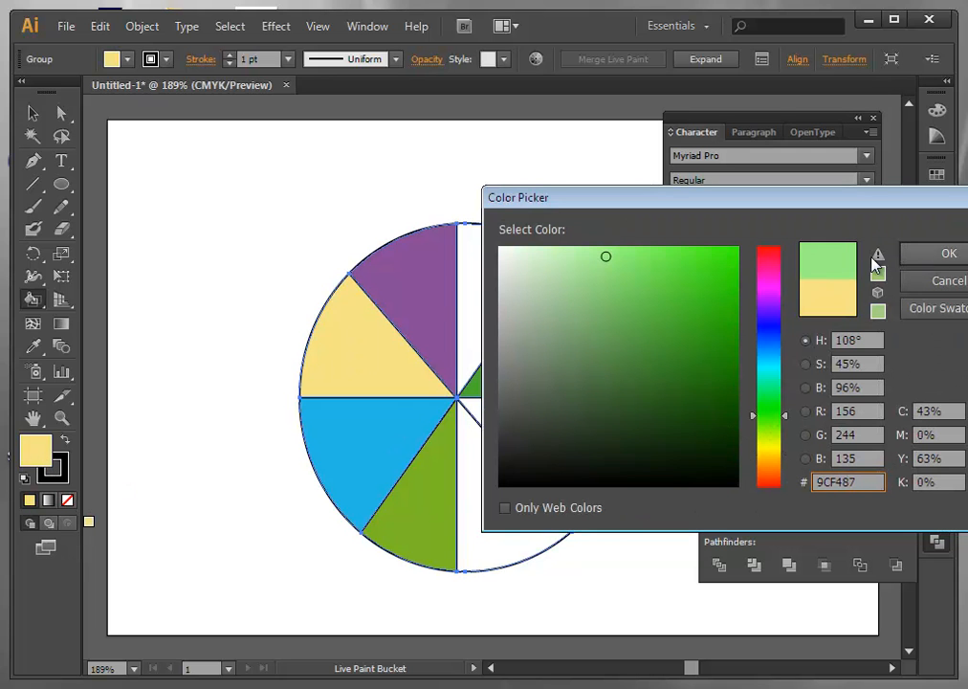
click(763, 348)
click(719, 270)
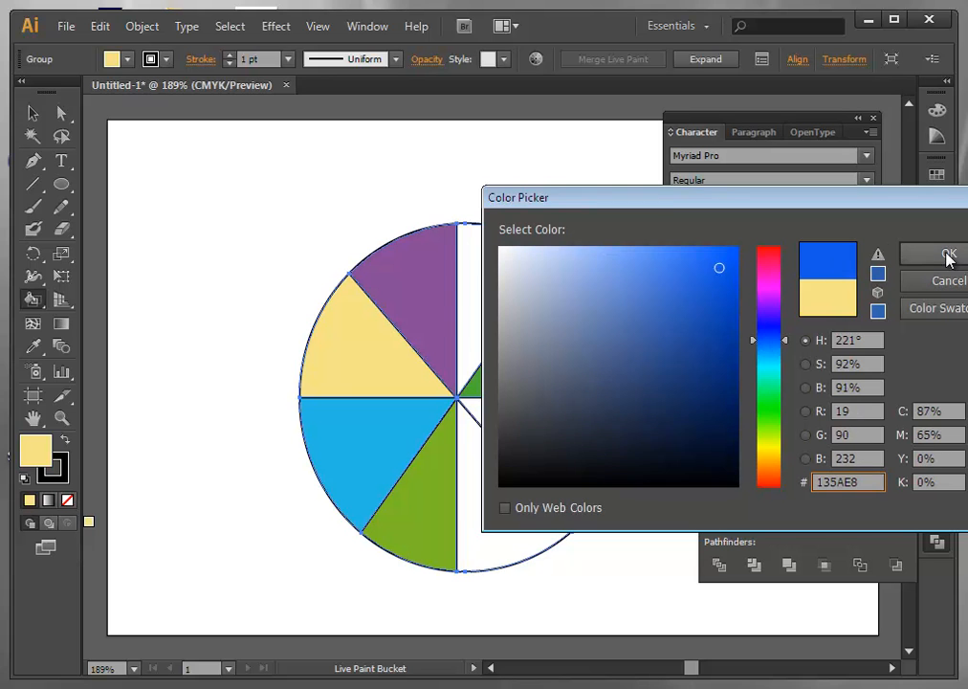
click(915, 259)
click(562, 458)
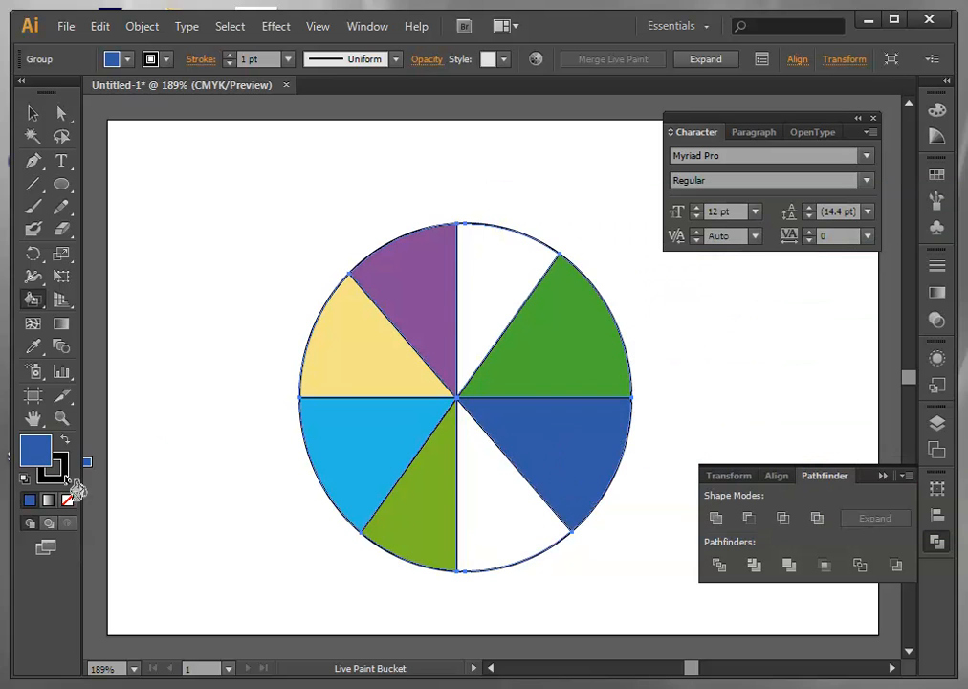
Set the fill to golden yellow #E5C215 and paint the wedge just right of the upper vertical line.
double_click(41, 459)
click(769, 455)
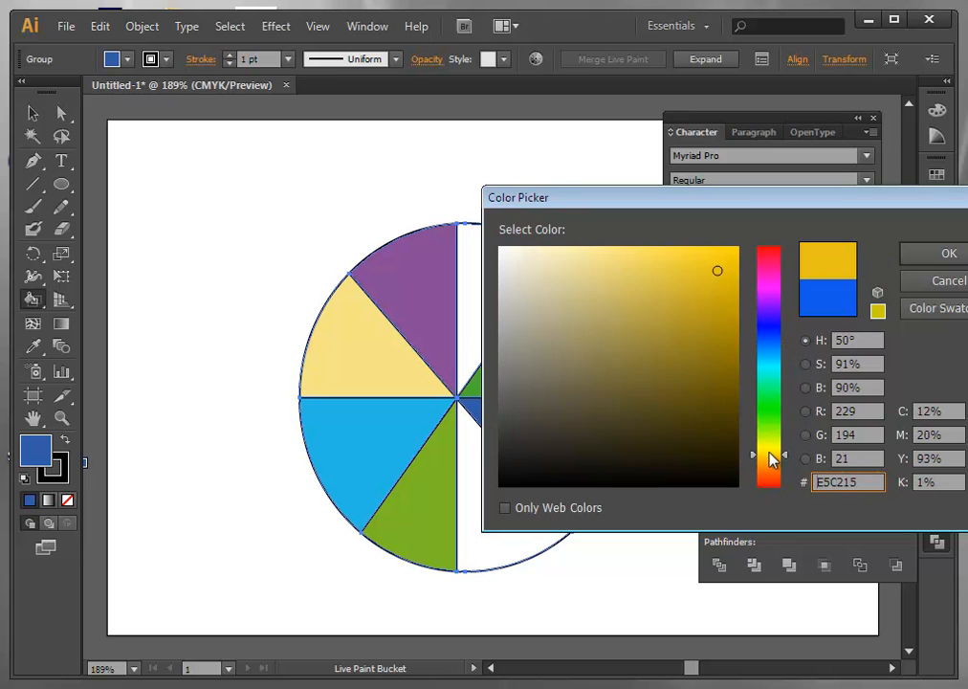
click(945, 253)
click(465, 324)
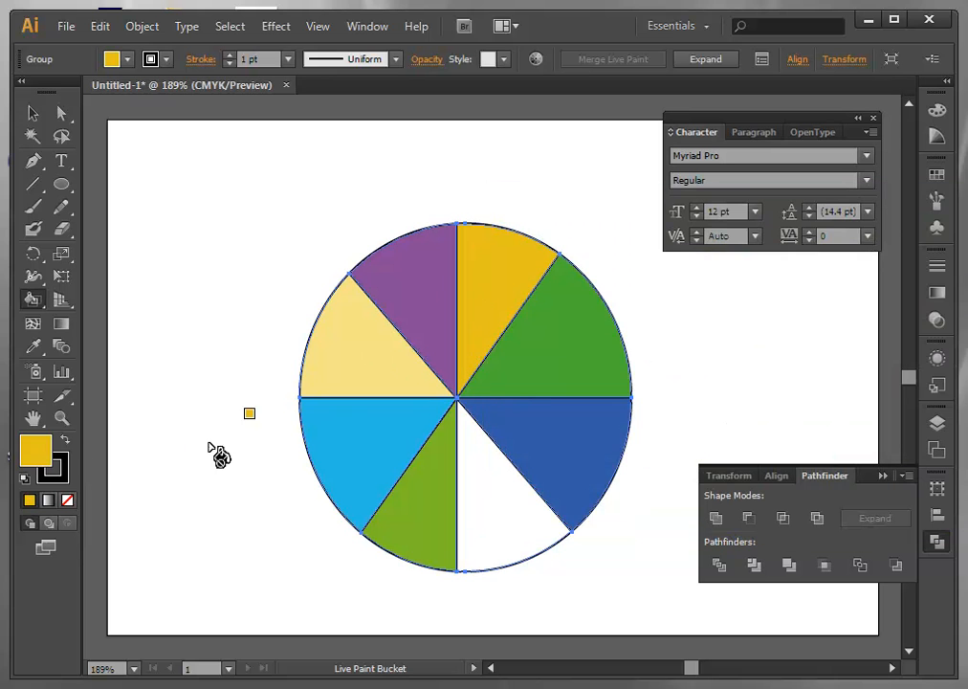
Set the fill to beige #E5D8A3 and paint the remaining empty wedge just right of the lower vertical line.
double_click(40, 457)
click(569, 271)
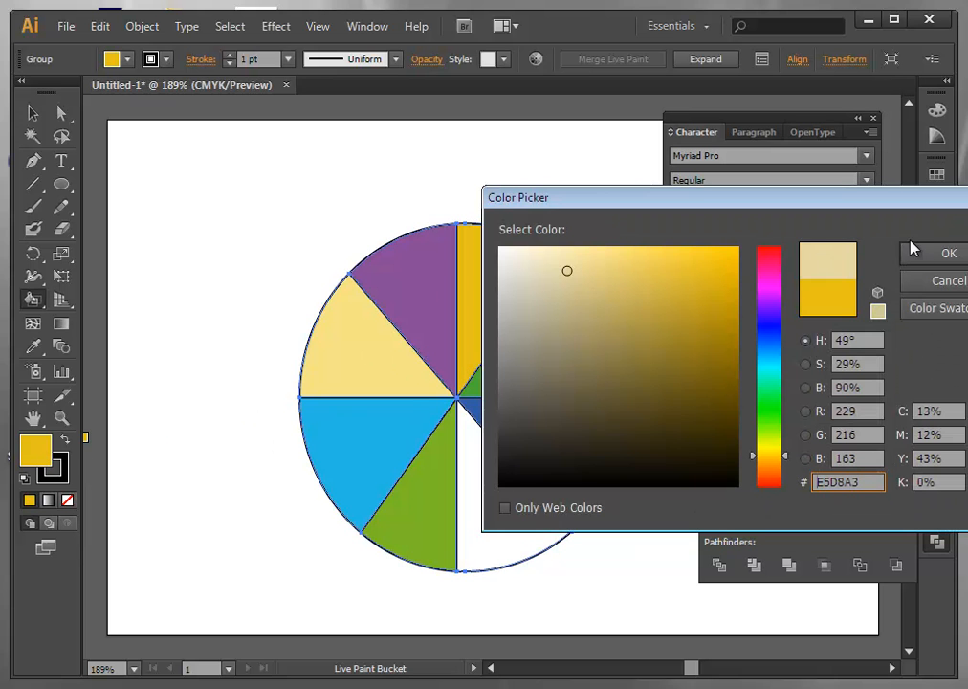
click(945, 252)
click(507, 524)
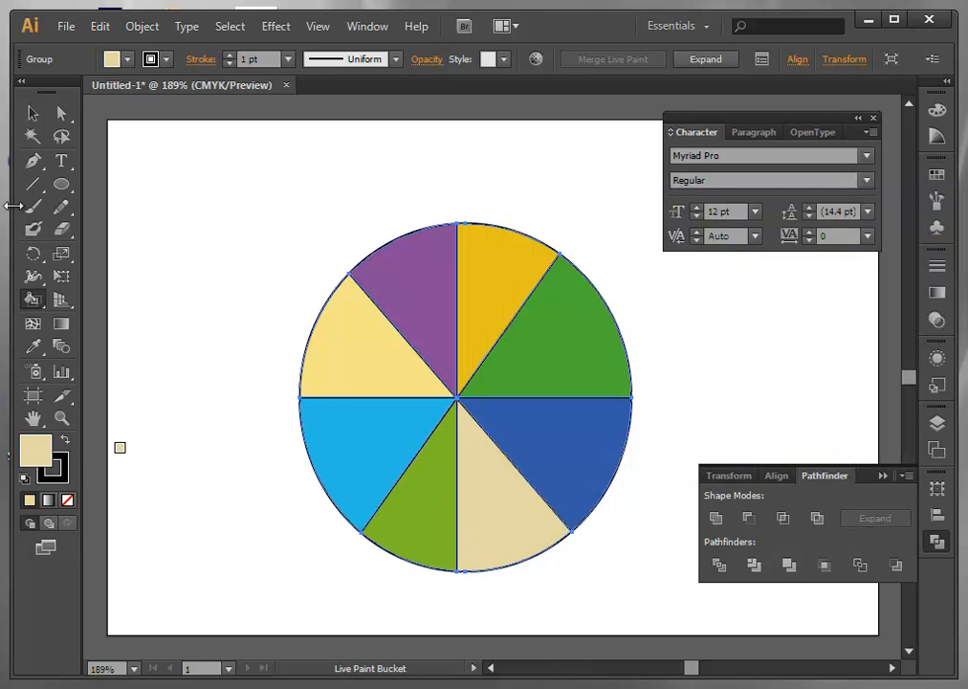
Select the whole painted circle, set its stroke to none and deselect it.
click(33, 113)
click(136, 223)
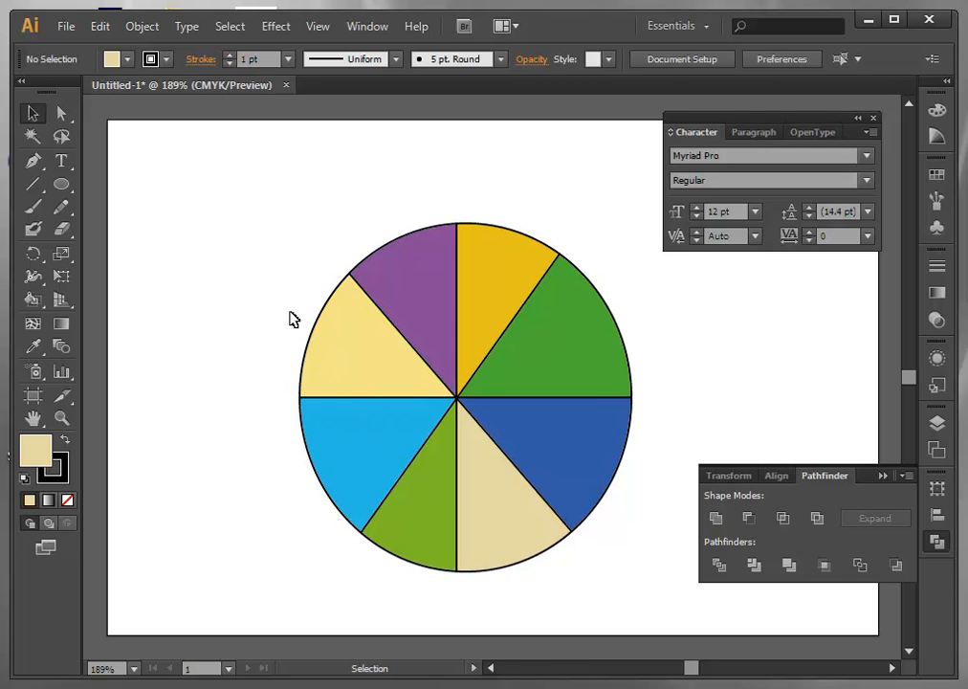
drag(264, 197, 668, 609)
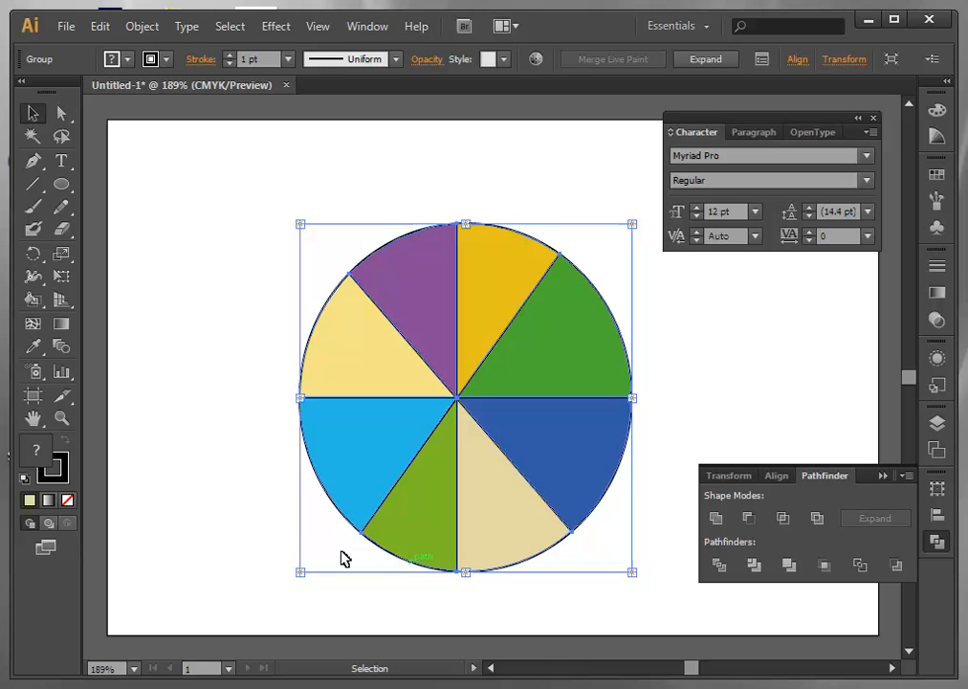
click(66, 484)
click(67, 501)
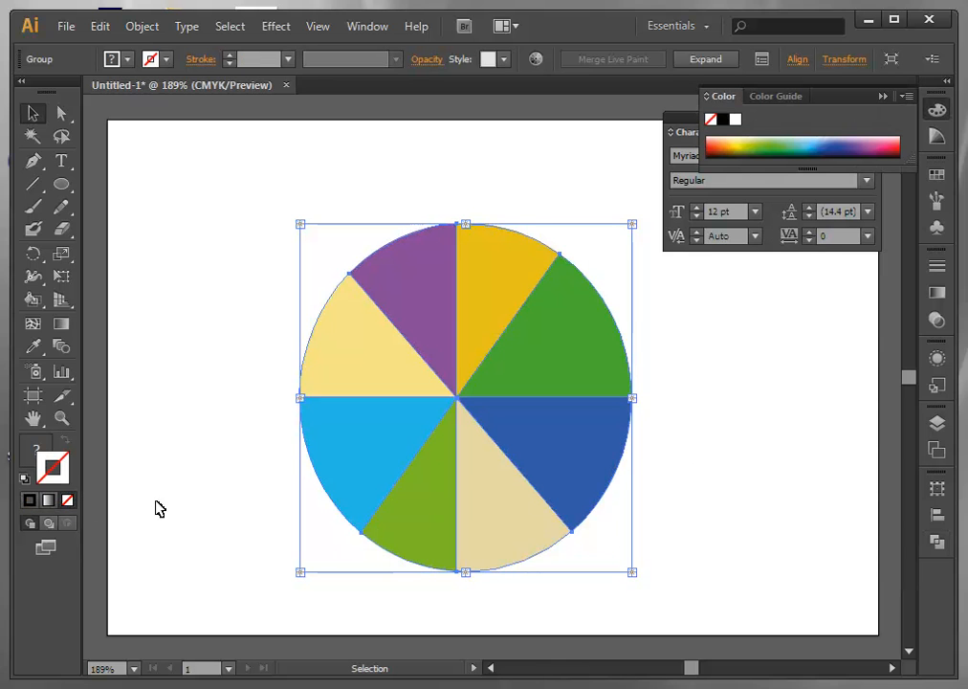
click(194, 508)
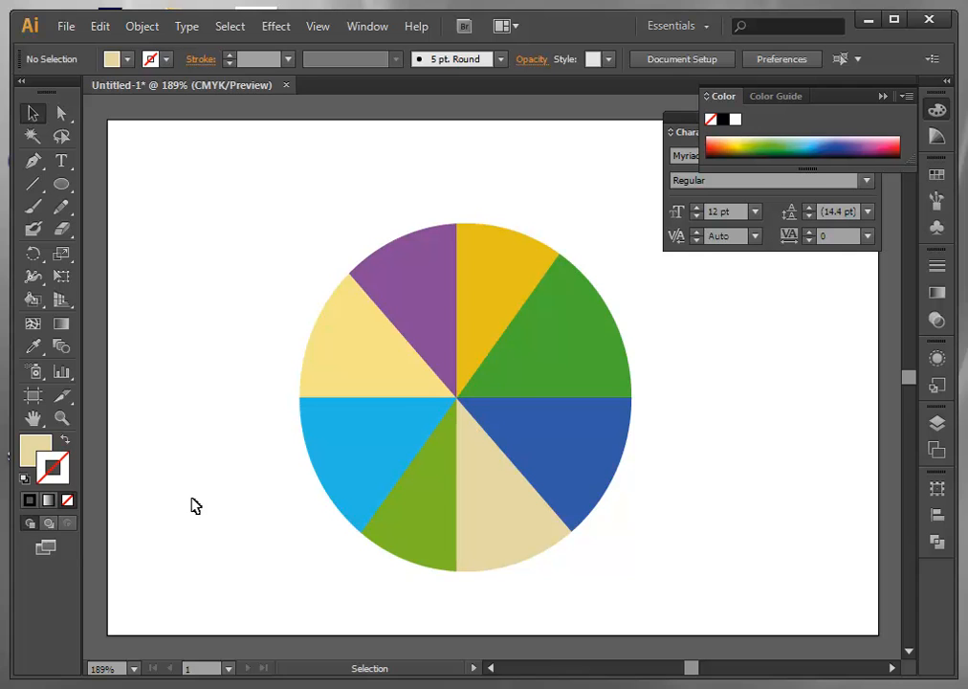